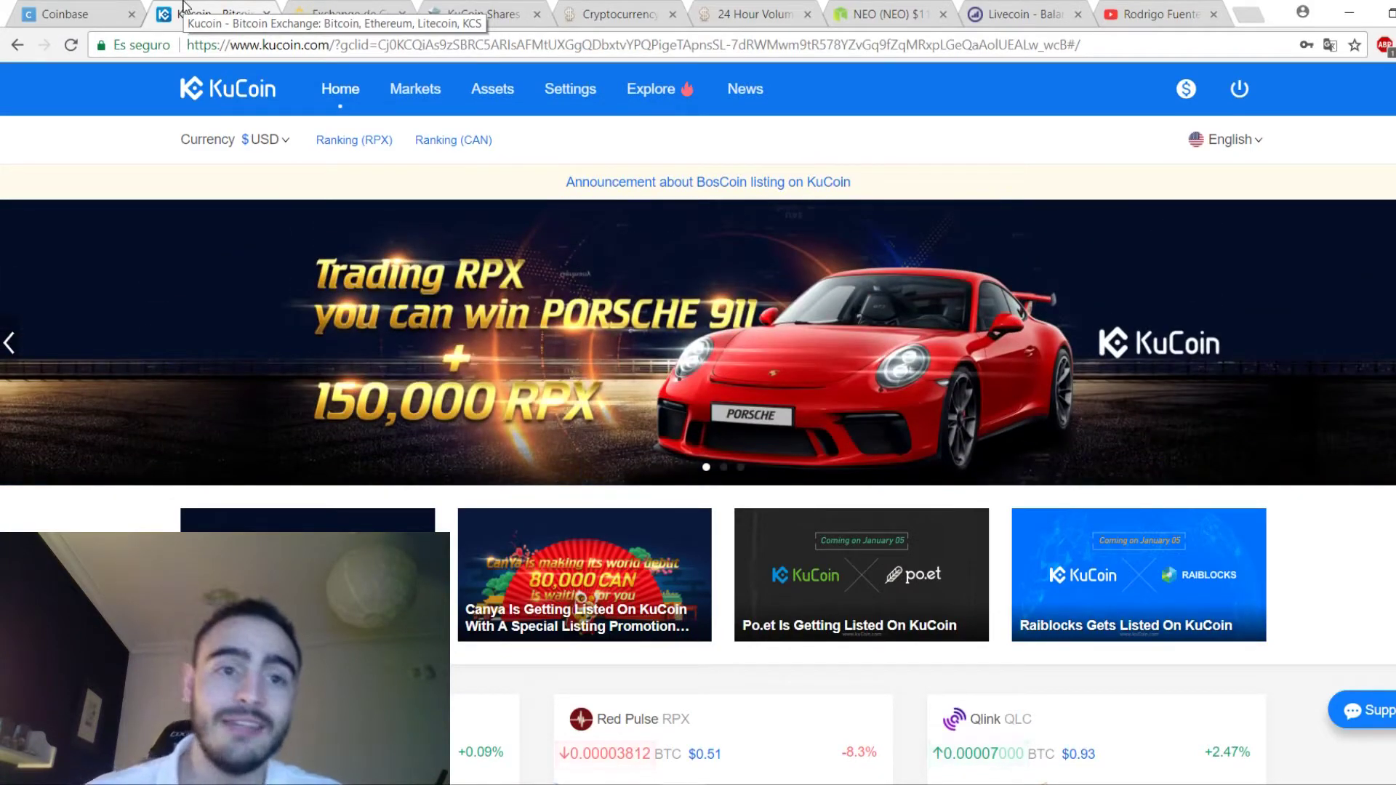
Flip between the Binance and KuCoin browser tabs
{"action": "left_click", "coordinate": [313, 14]}
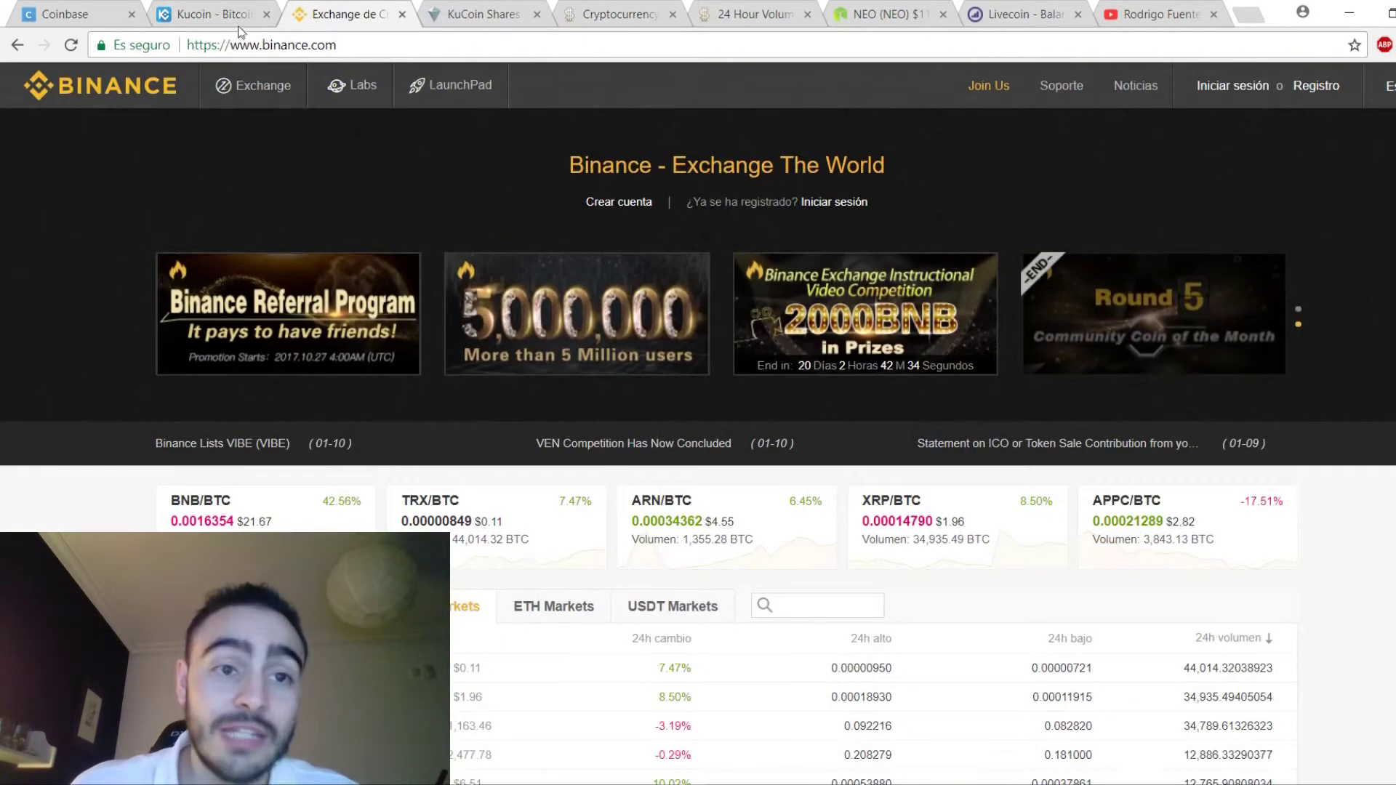
{"action": "left_click", "coordinate": [226, 14]}
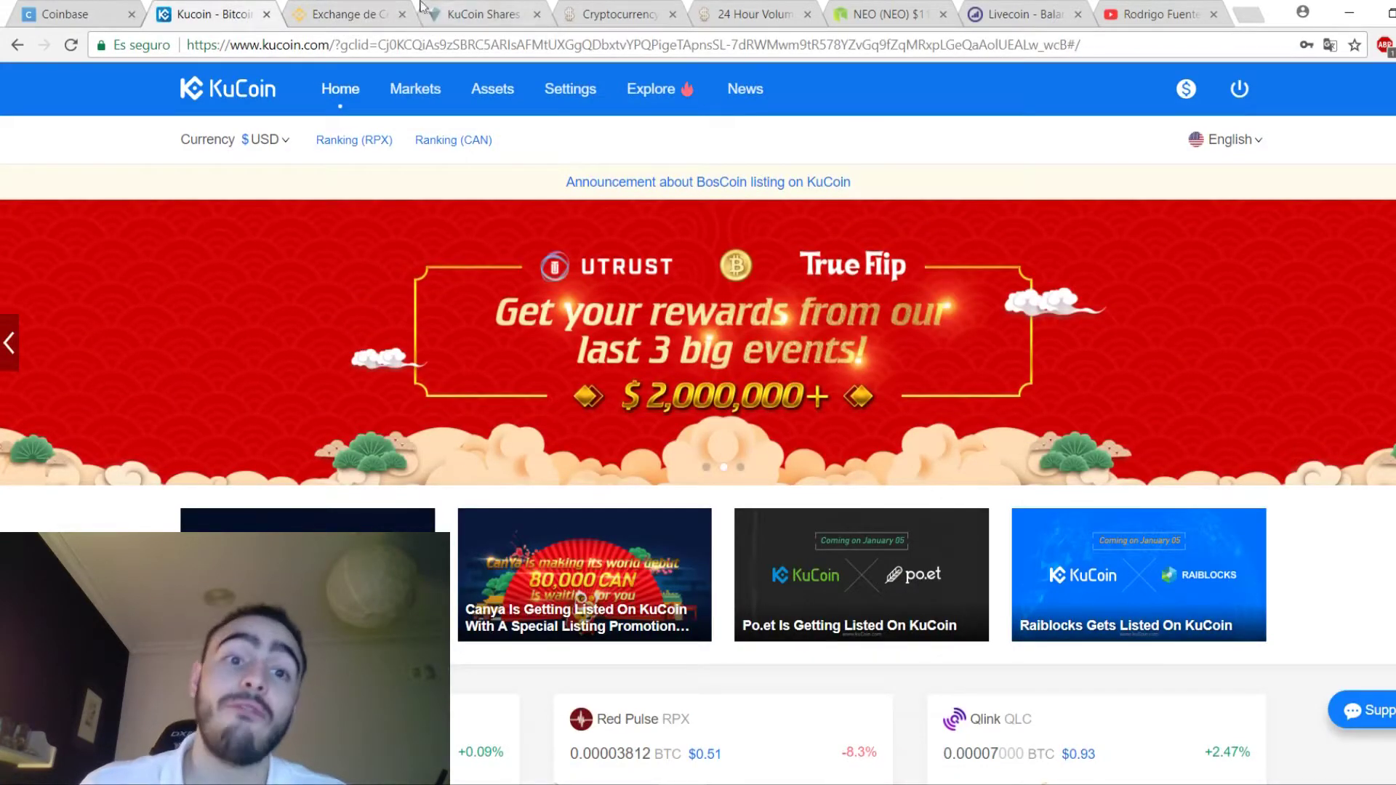
{"action": "left_click", "coordinate": [324, 11]}
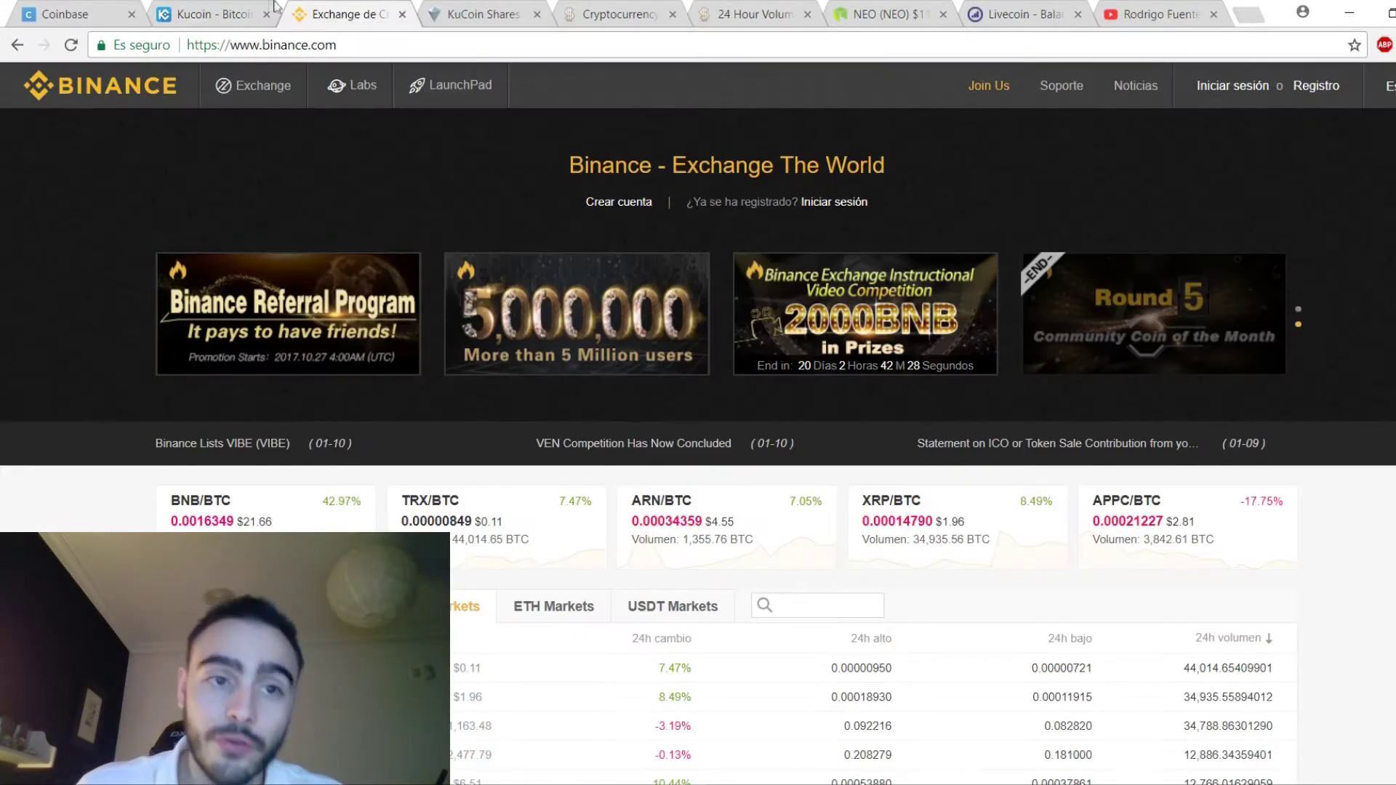
{"action": "left_click", "coordinate": [231, 14]}
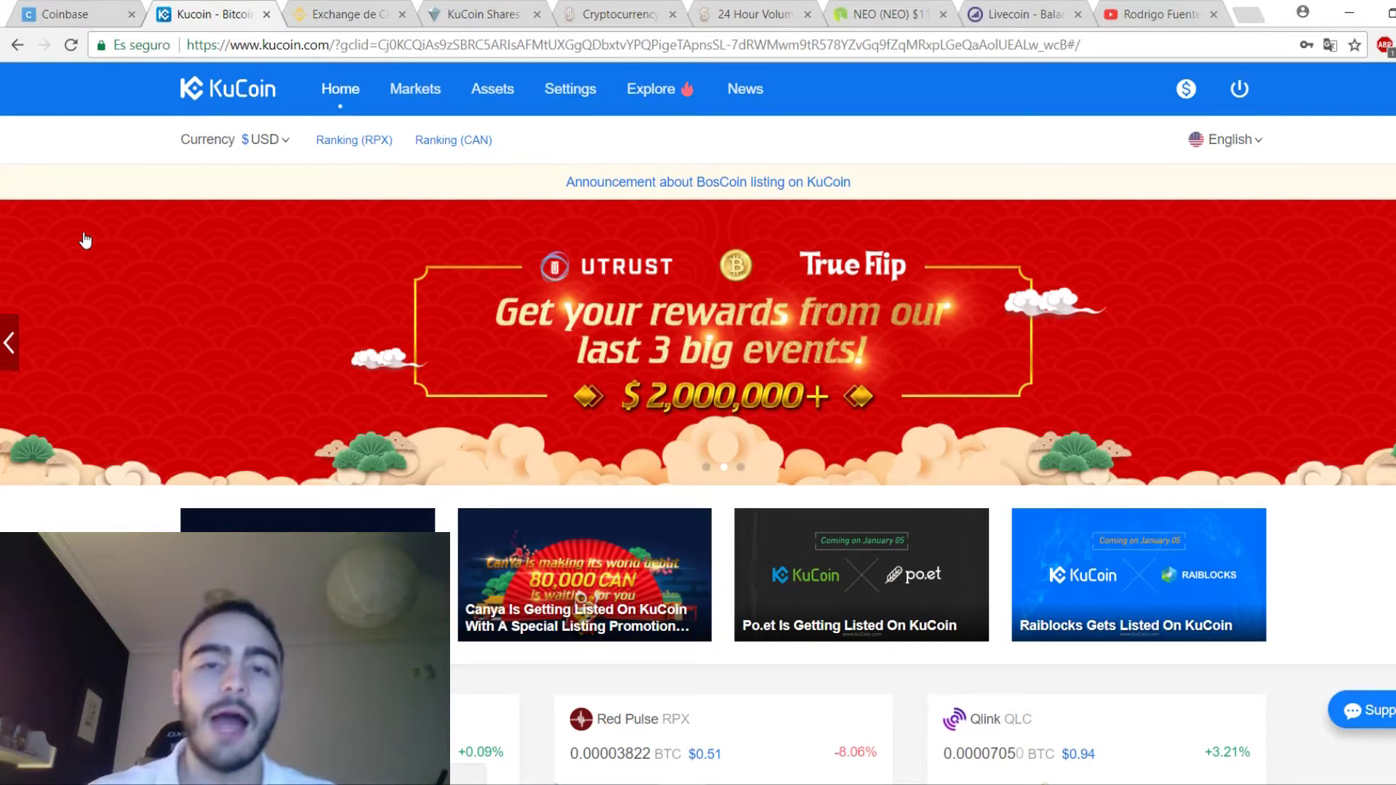
Open Coinbase's Buy/Sell page and review the payment method options
{"action": "left_click", "coordinate": [60, 12]}
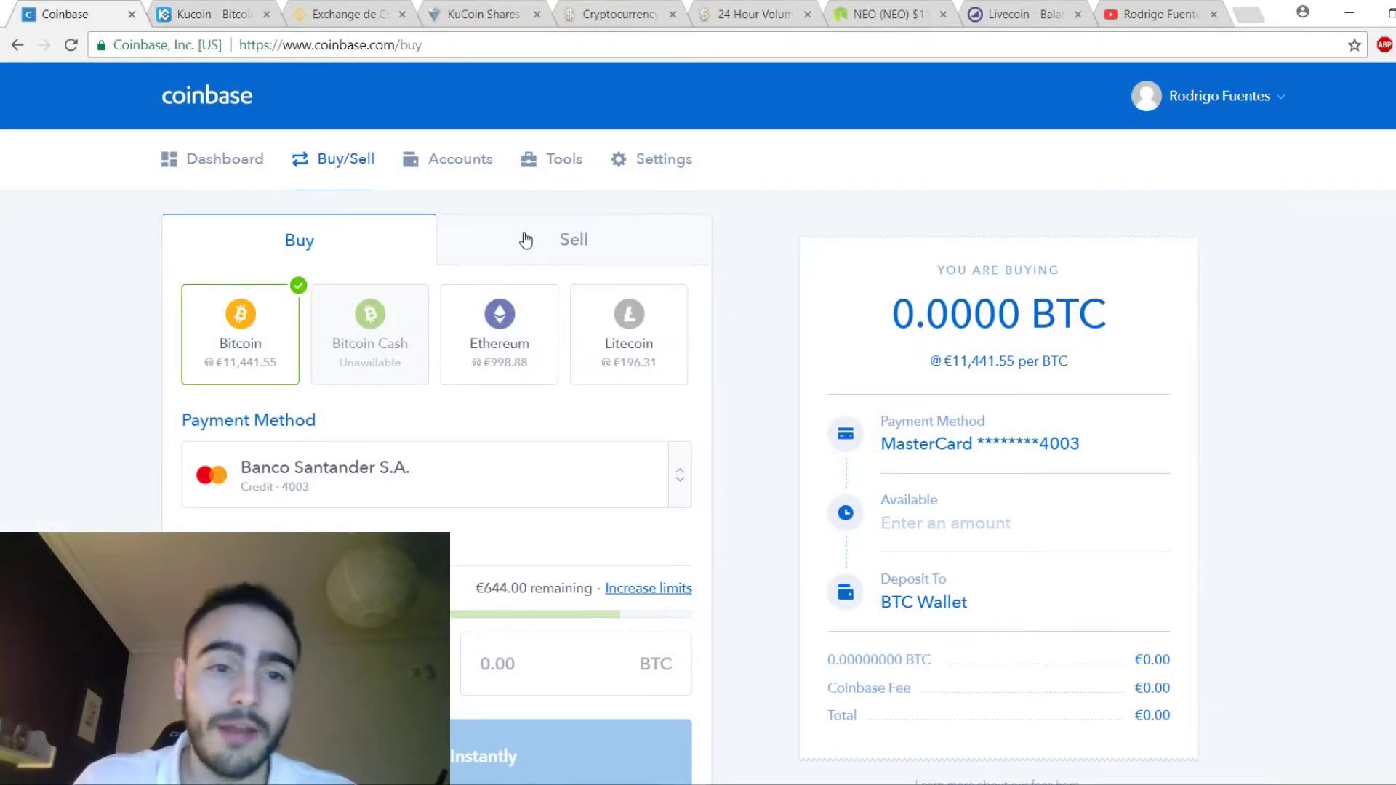
{"action": "left_click", "coordinate": [617, 501]}
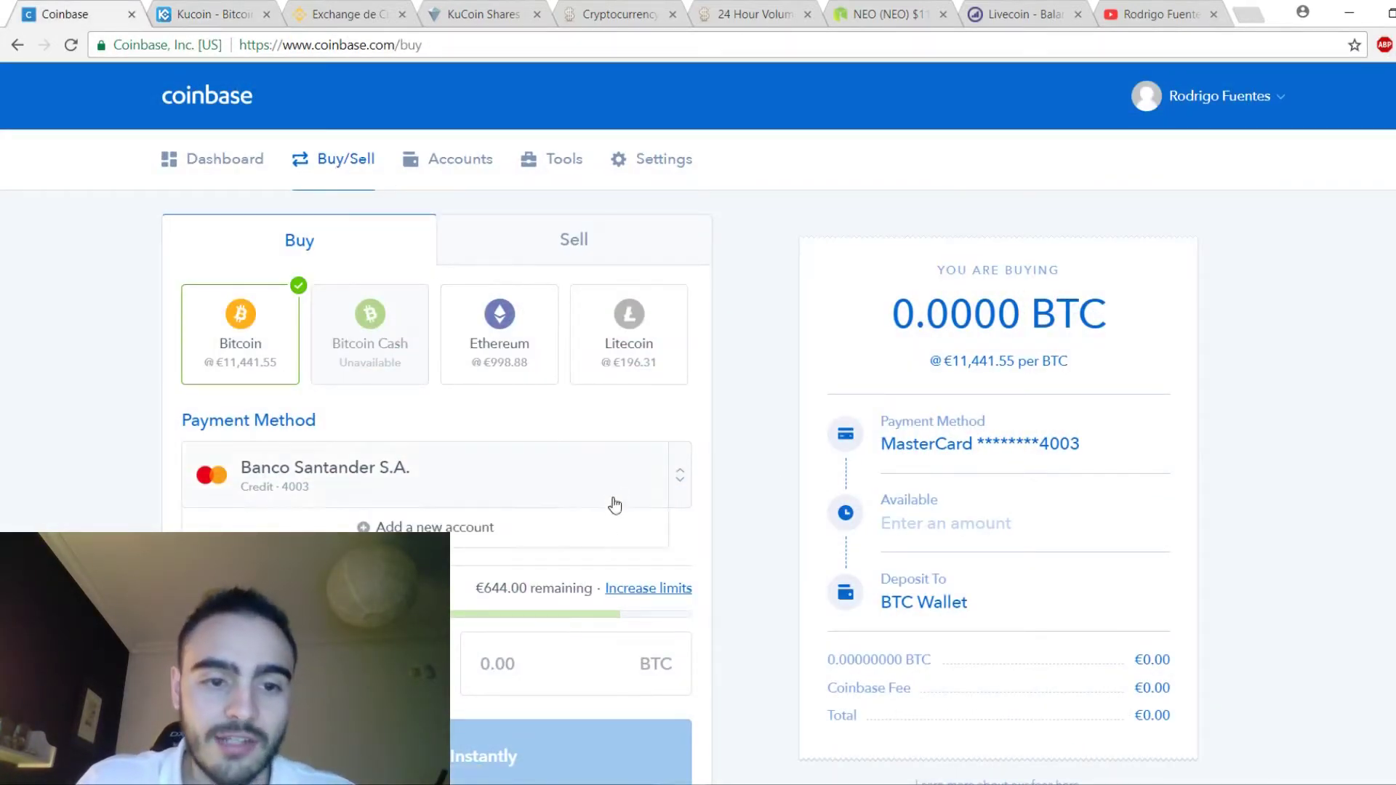
{"action": "left_click", "coordinate": [601, 489]}
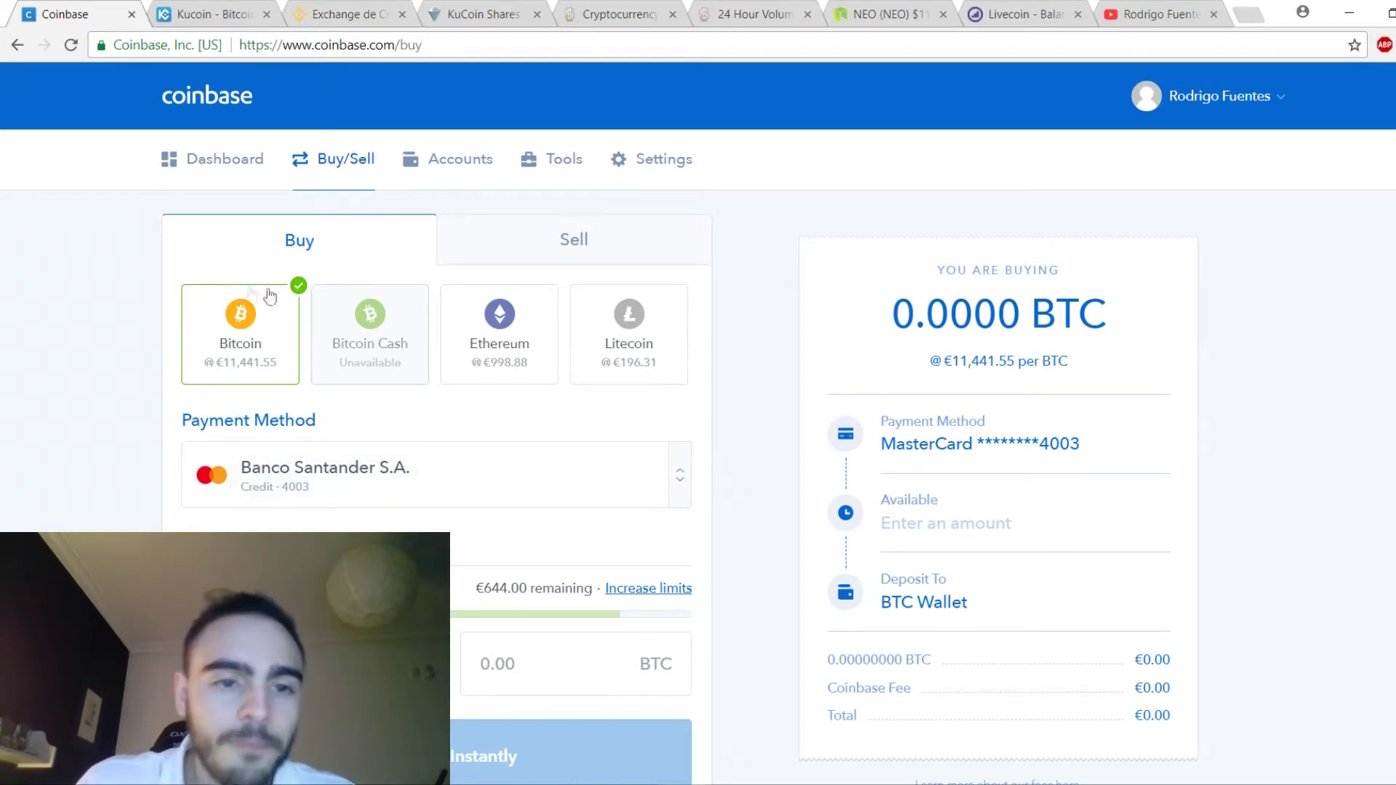
Settle on buying Ethereum at €990.06 per ETH into the ETH Wallet
{"action": "left_click", "coordinate": [493, 338]}
{"action": "left_click", "coordinate": [644, 336]}
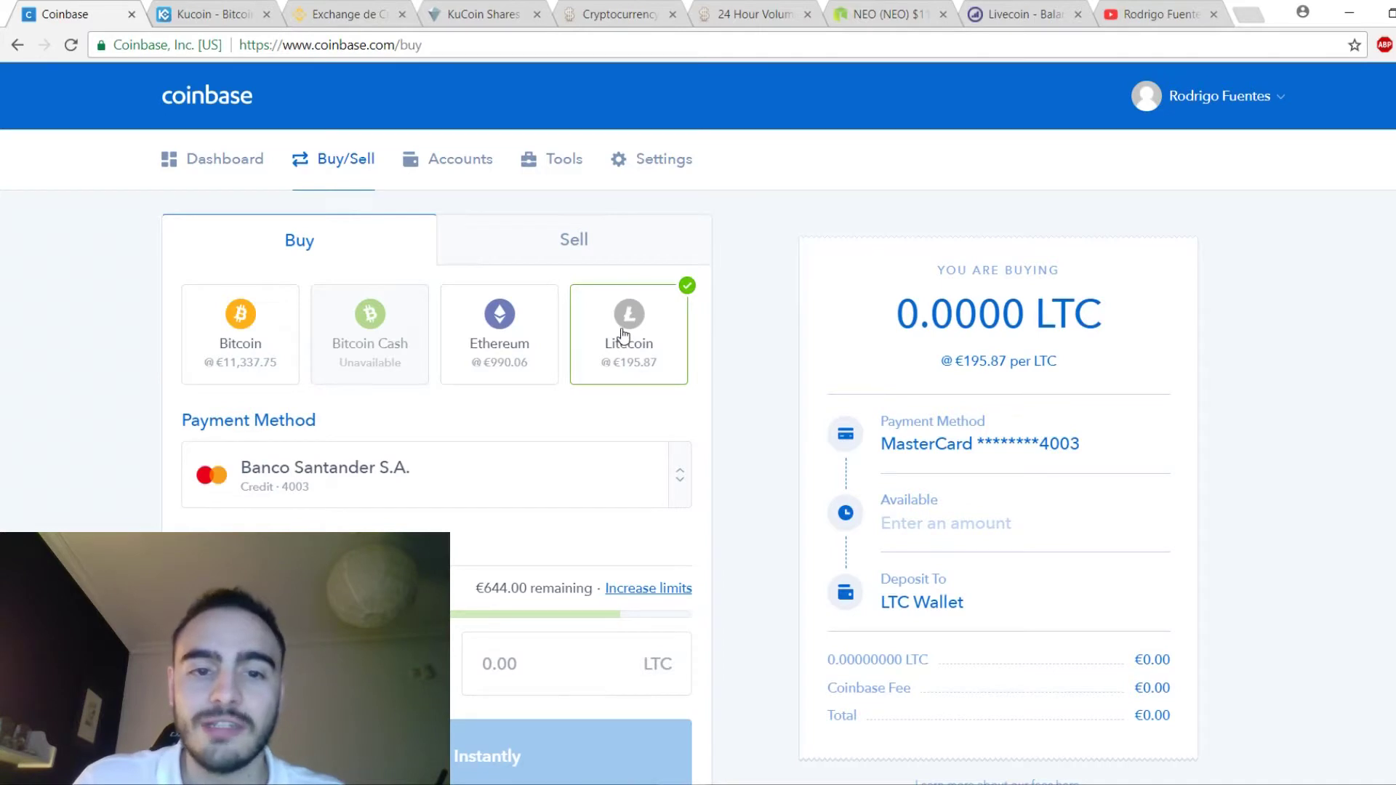
{"action": "left_click", "coordinate": [502, 348]}
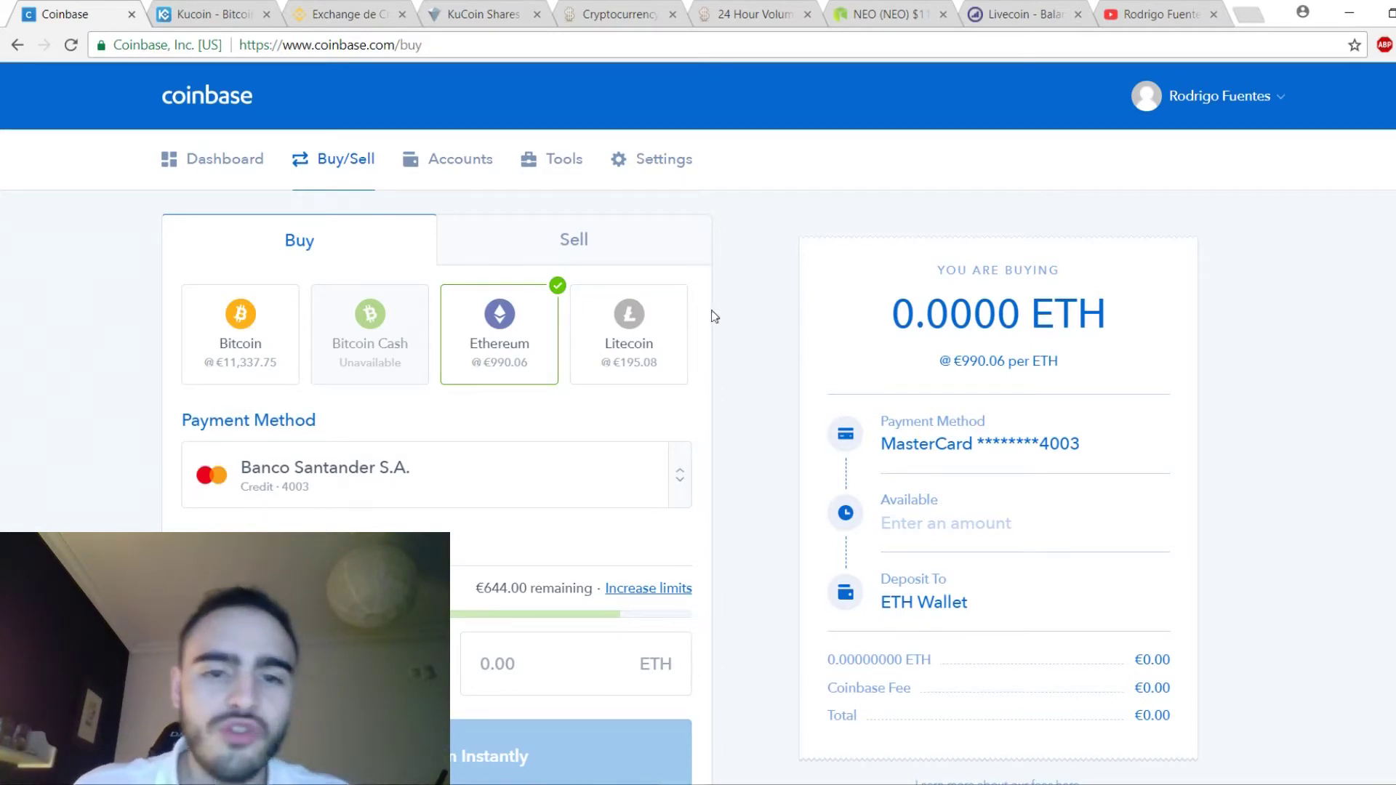
{"action": "left_click", "coordinate": [595, 336]}
{"action": "left_click", "coordinate": [532, 384]}
{"action": "scroll", "coordinate": [582, 377], "scroll_direction": "down", "scroll_amount": 1}
{"action": "scroll", "coordinate": [386, 271], "scroll_direction": "up", "scroll_amount": 1}
Review the Coinbase dashboard with its Bitcoin price chart
{"action": "left_click", "coordinate": [225, 158]}
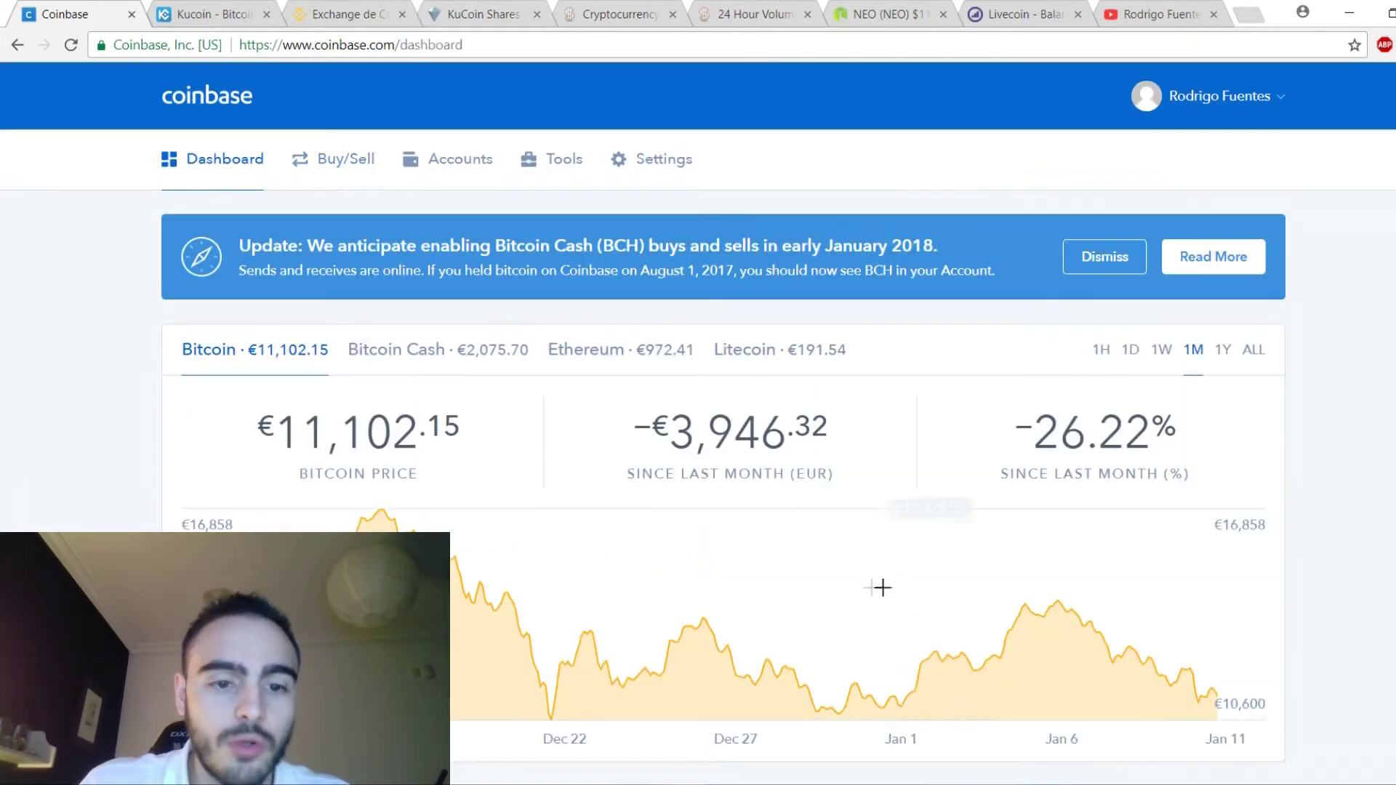
{"action": "scroll", "coordinate": [549, 341], "scroll_direction": "down", "scroll_amount": 7}
{"action": "scroll", "coordinate": [354, 486], "scroll_direction": "up", "scroll_amount": 6}
{"action": "scroll", "coordinate": [355, 485], "scroll_direction": "up", "scroll_amount": 1}
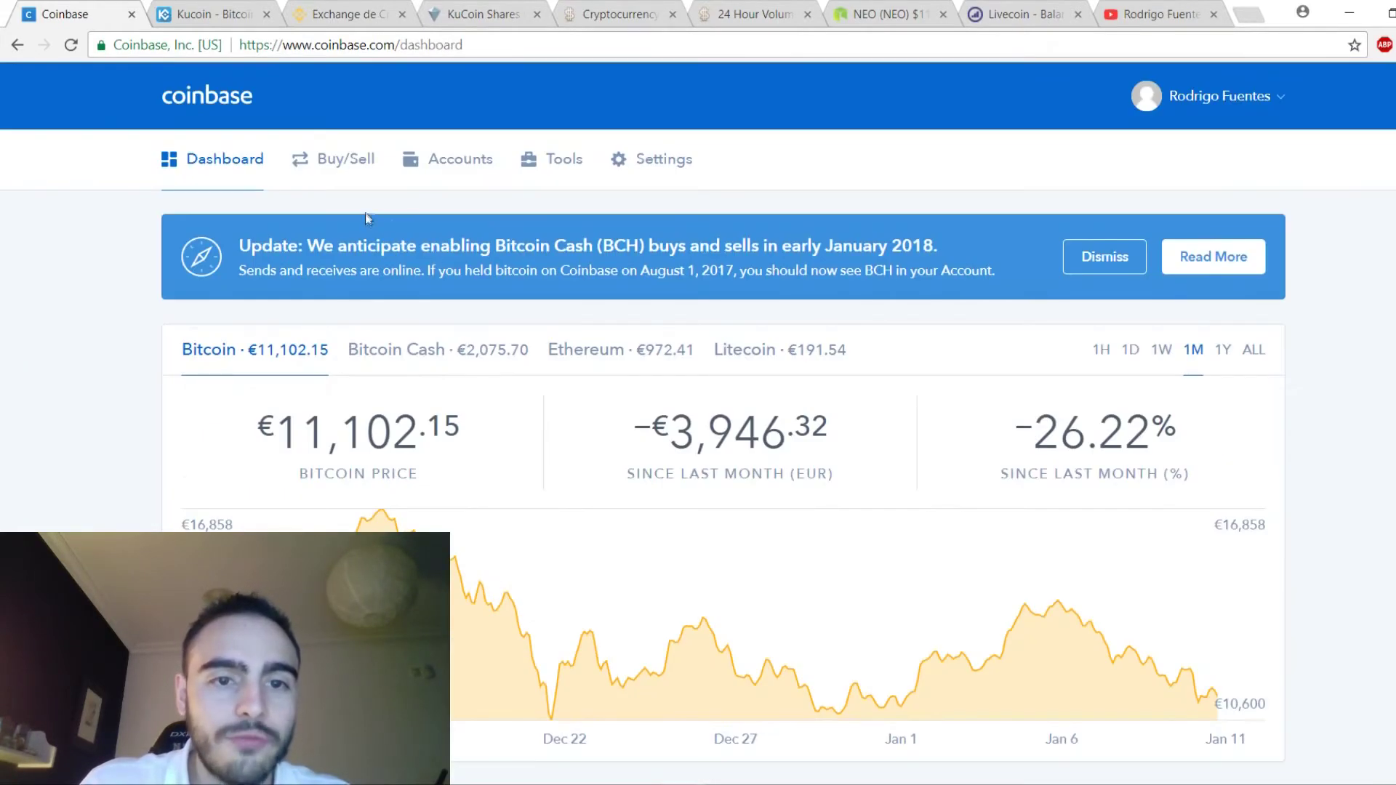
View the ETH Wallet transaction history under Accounts, then return to KuCoin
{"action": "left_click", "coordinate": [452, 156]}
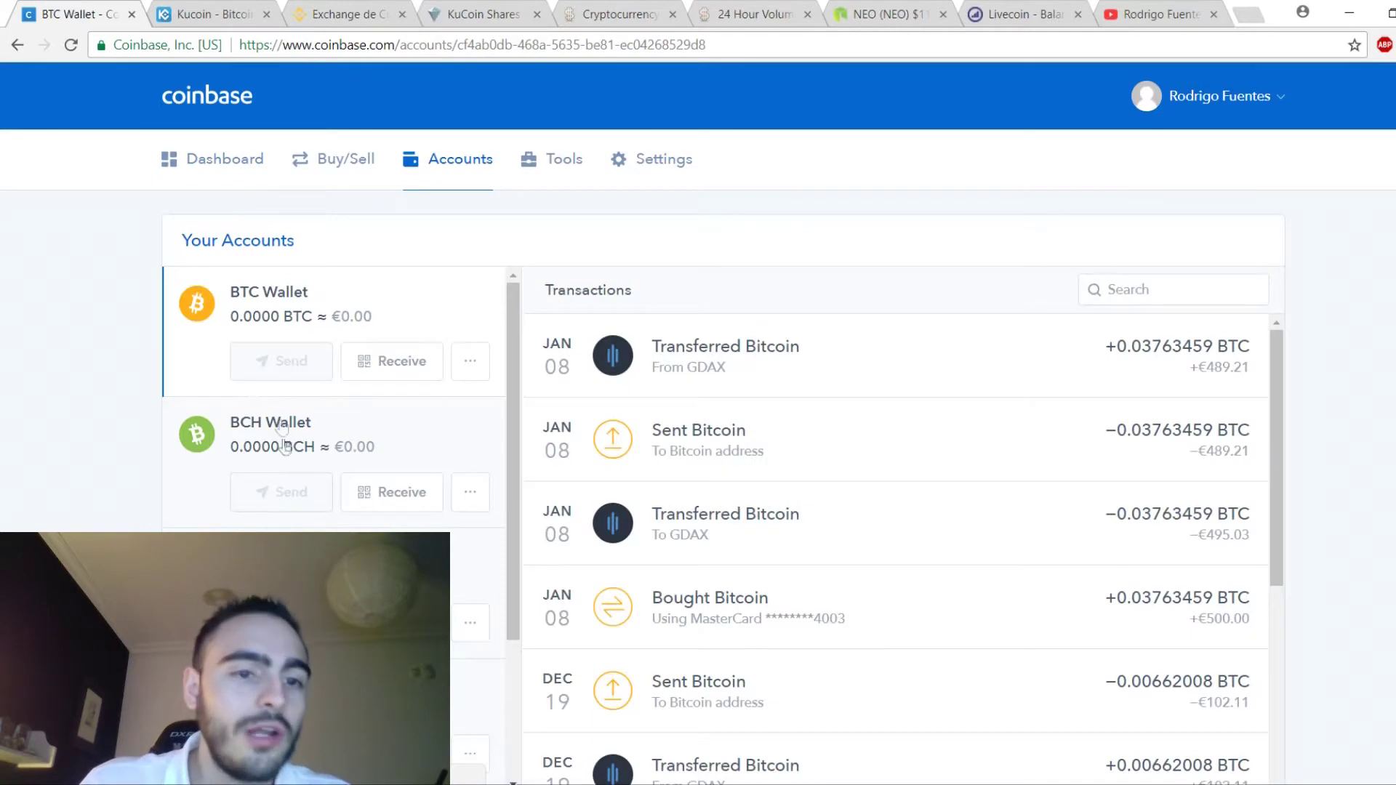
{"action": "scroll", "coordinate": [284, 437], "scroll_direction": "down", "scroll_amount": 3}
{"action": "left_click", "coordinate": [290, 369]}
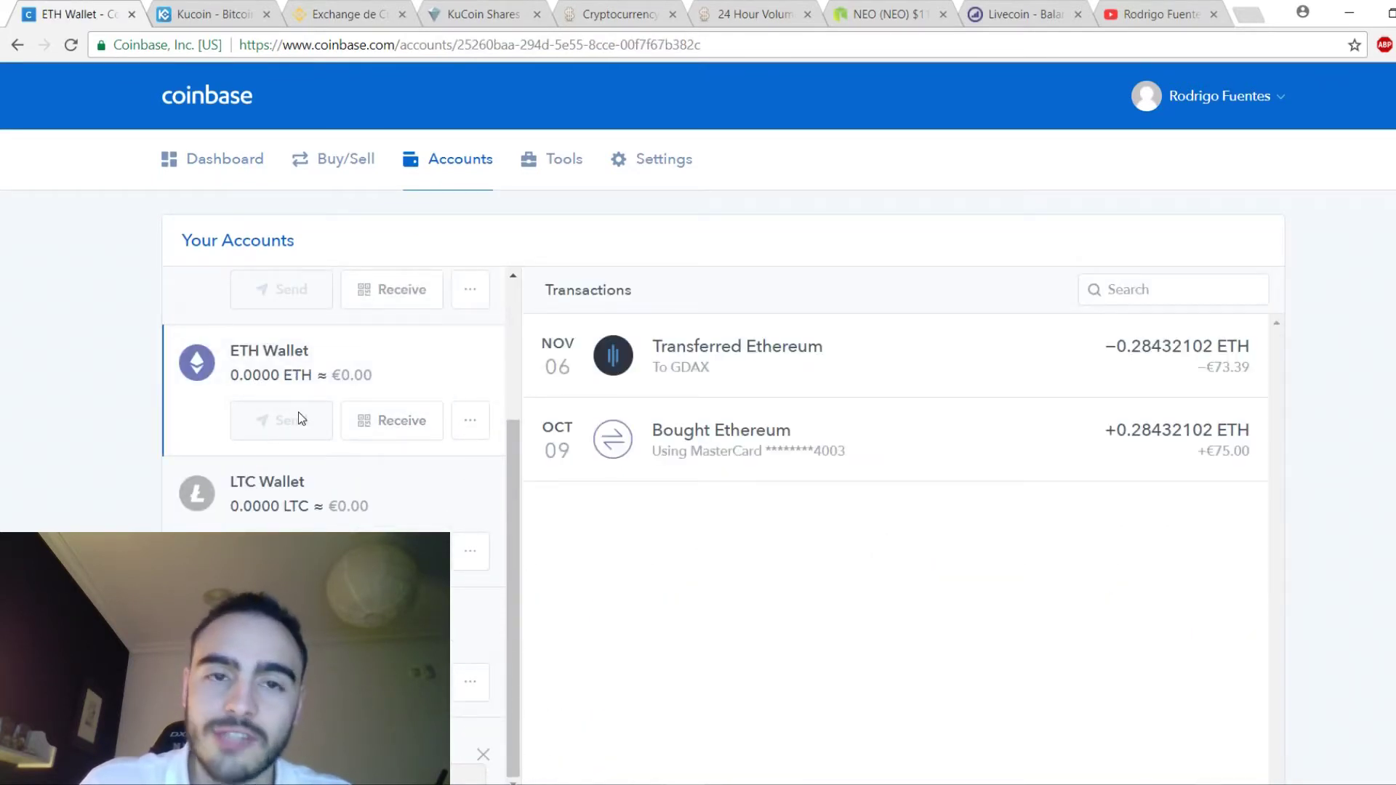
{"action": "scroll", "coordinate": [298, 417], "scroll_direction": "up", "scroll_amount": 3}
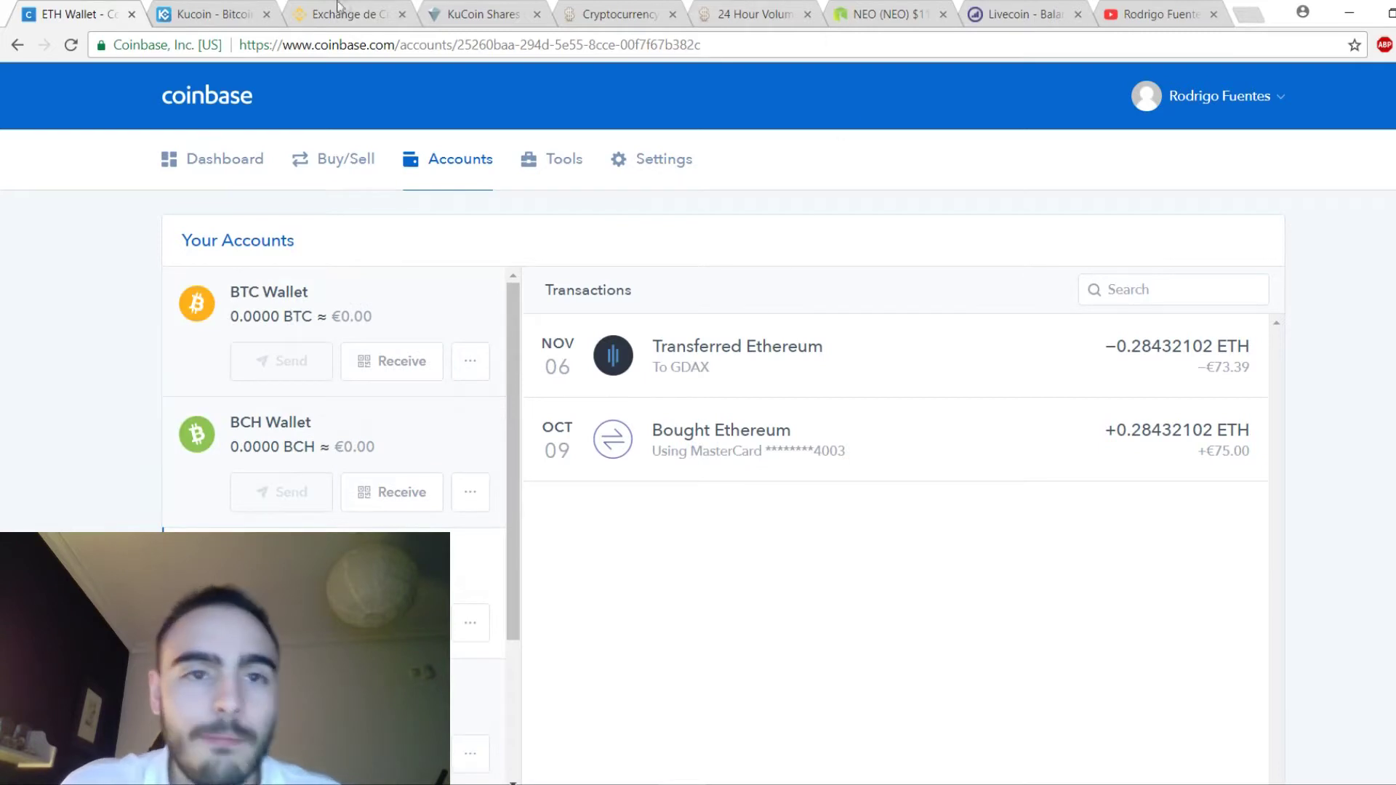
{"action": "left_click", "coordinate": [211, 14]}
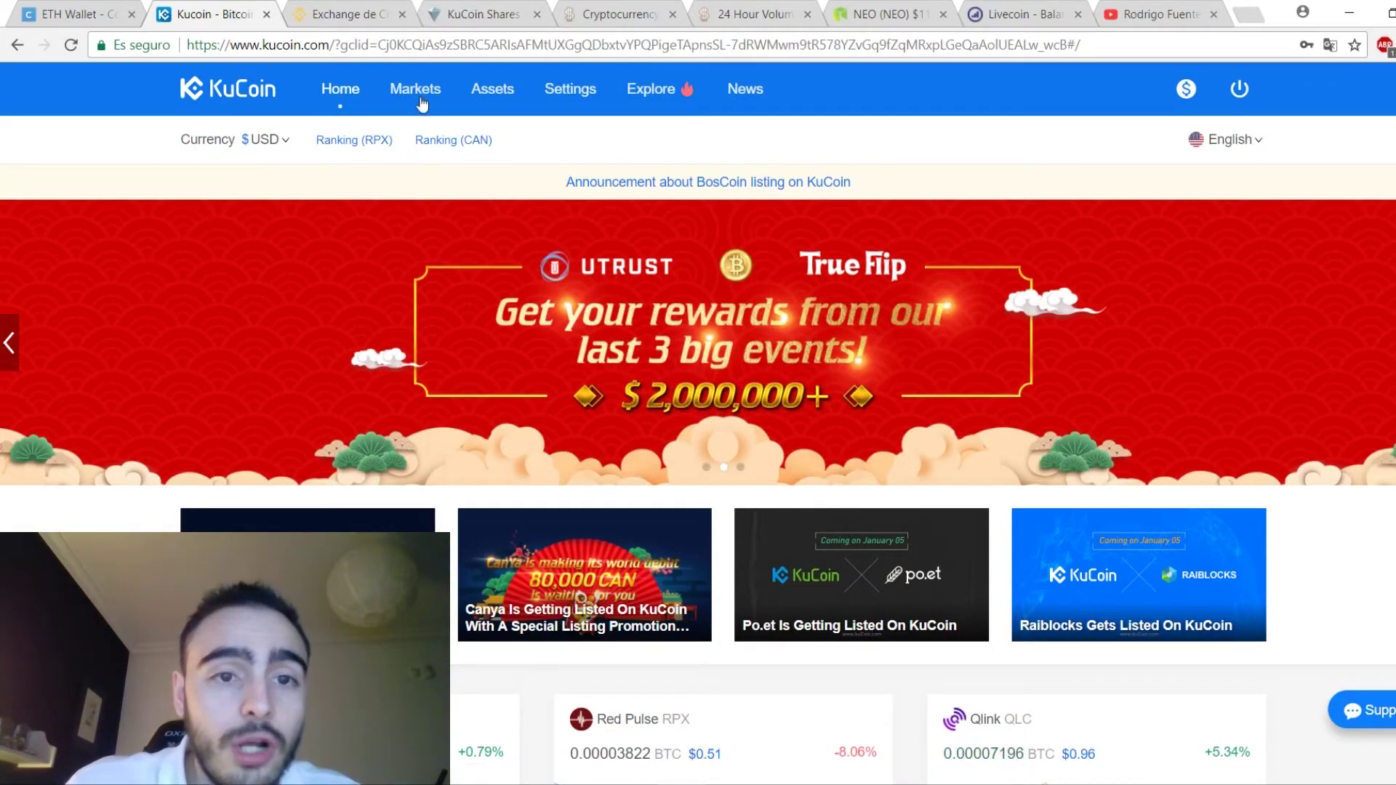
Start a withdrawal from KuCoin Assets, landing on the Google 2-Step setup page
{"action": "left_click", "coordinate": [489, 90]}
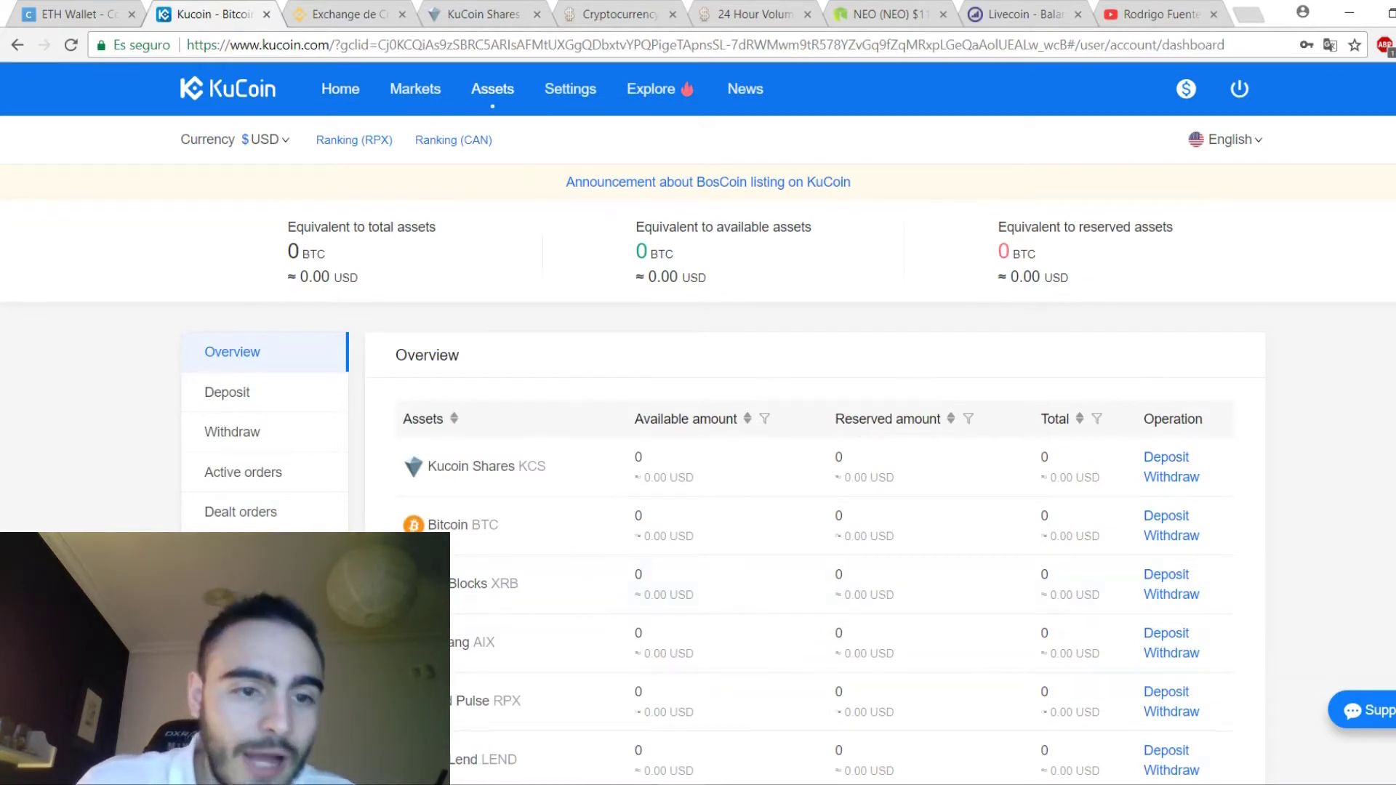
{"action": "left_click", "coordinate": [248, 432]}
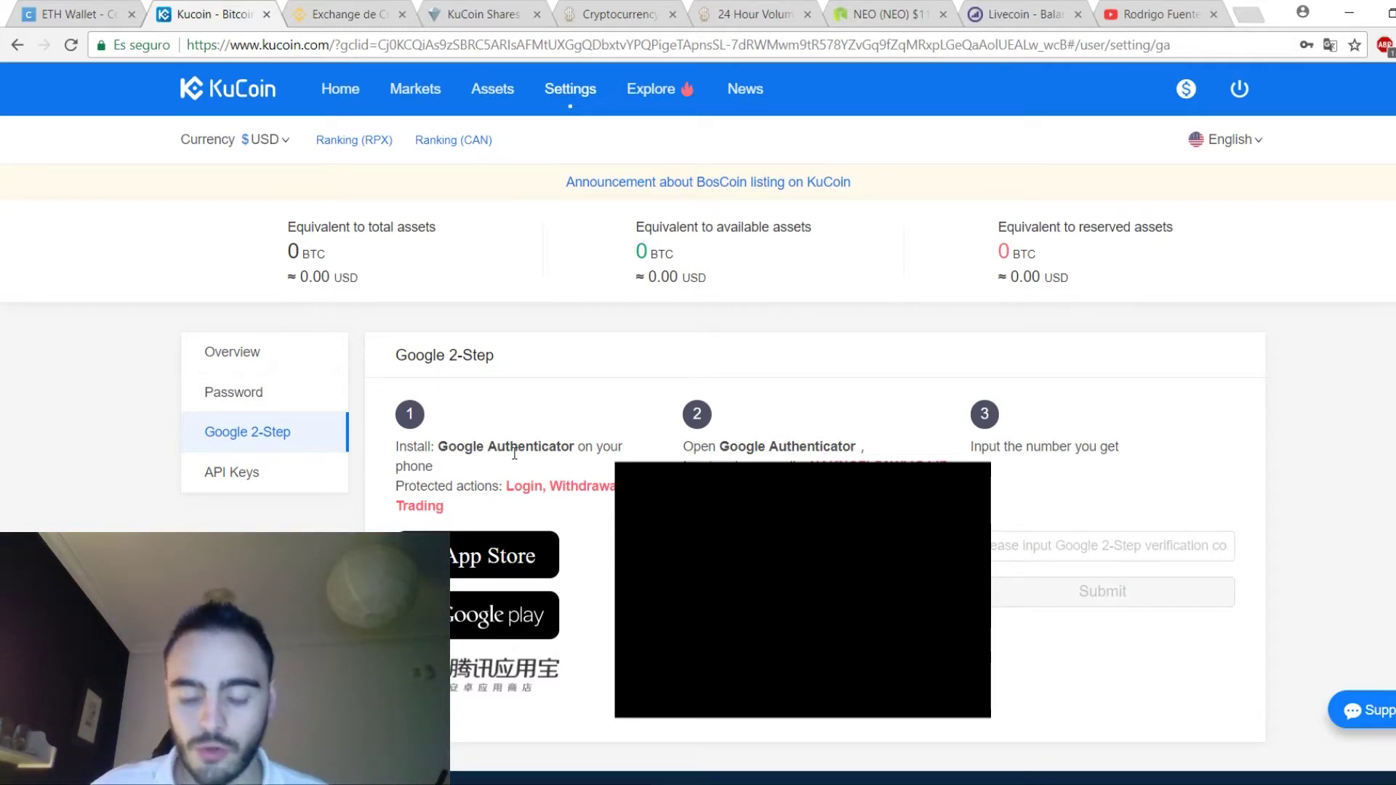
Select the Google Authenticator setup key shown in step 2
{"action": "left_click_drag", "start_coordinate": [947, 458], "coordinate": [805, 458]}
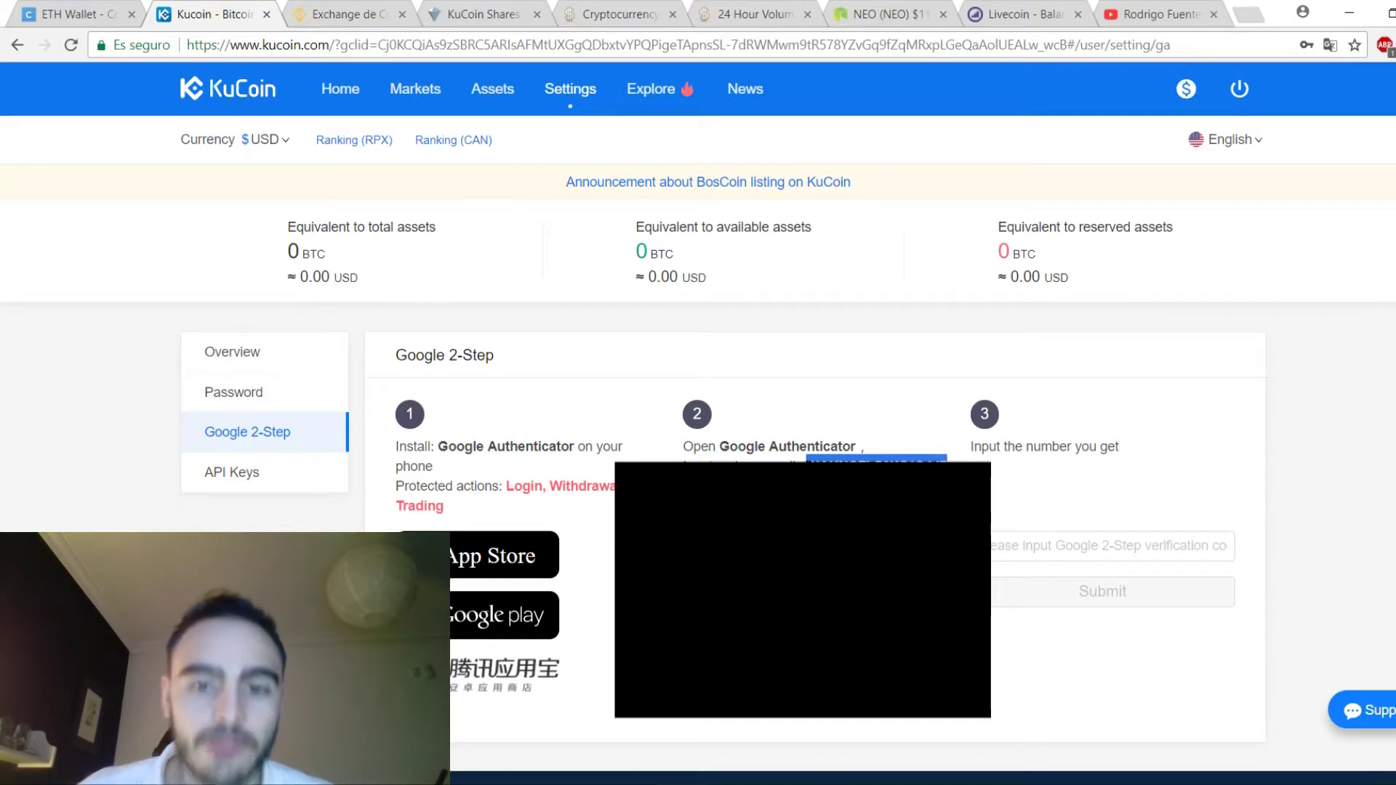
{"action": "left_click", "coordinate": [879, 463]}
{"action": "left_click_drag", "start_coordinate": [947, 458], "coordinate": [809, 458]}
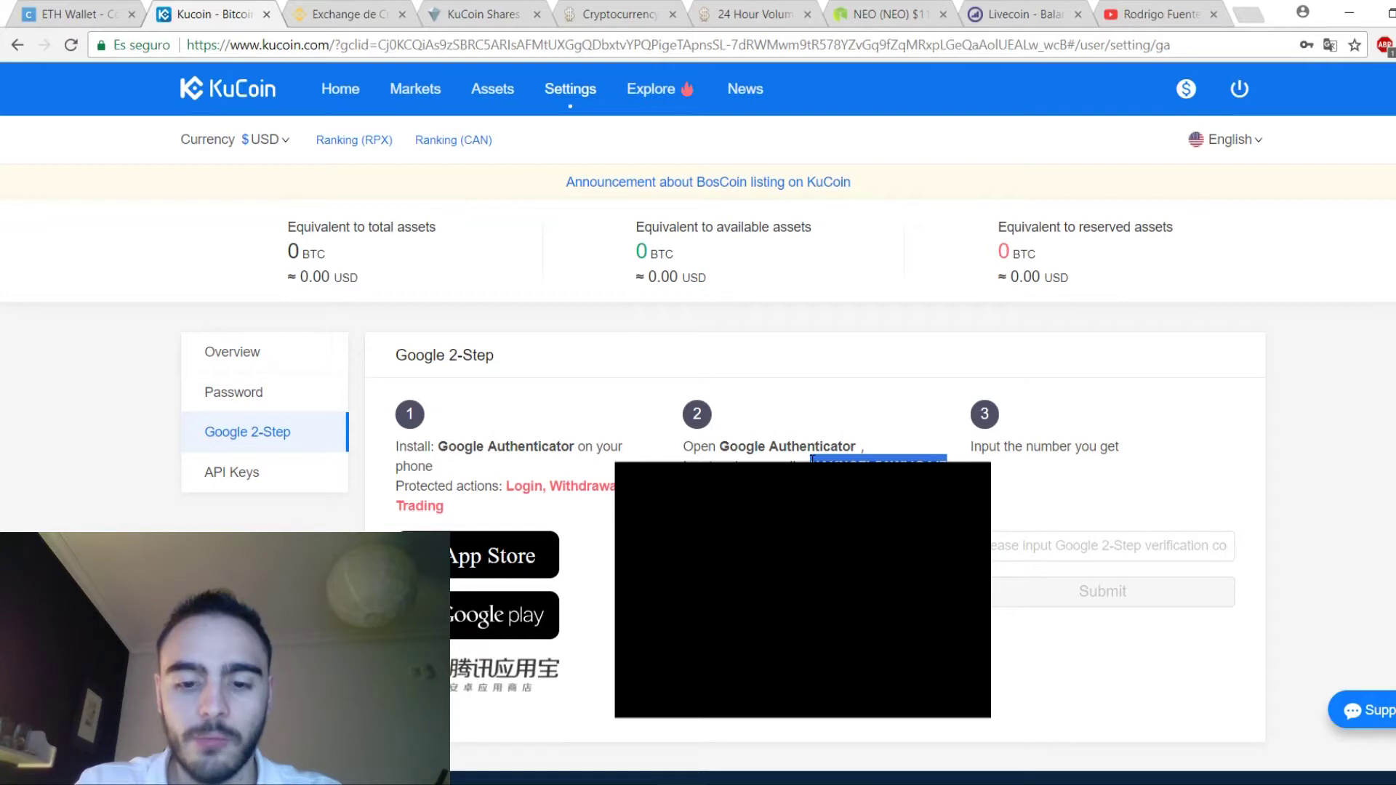
{"action": "left_click", "coordinate": [812, 462]}
Enter the authenticator verification code and submit to enable 2-step verification
{"action": "left_click", "coordinate": [1032, 535]}
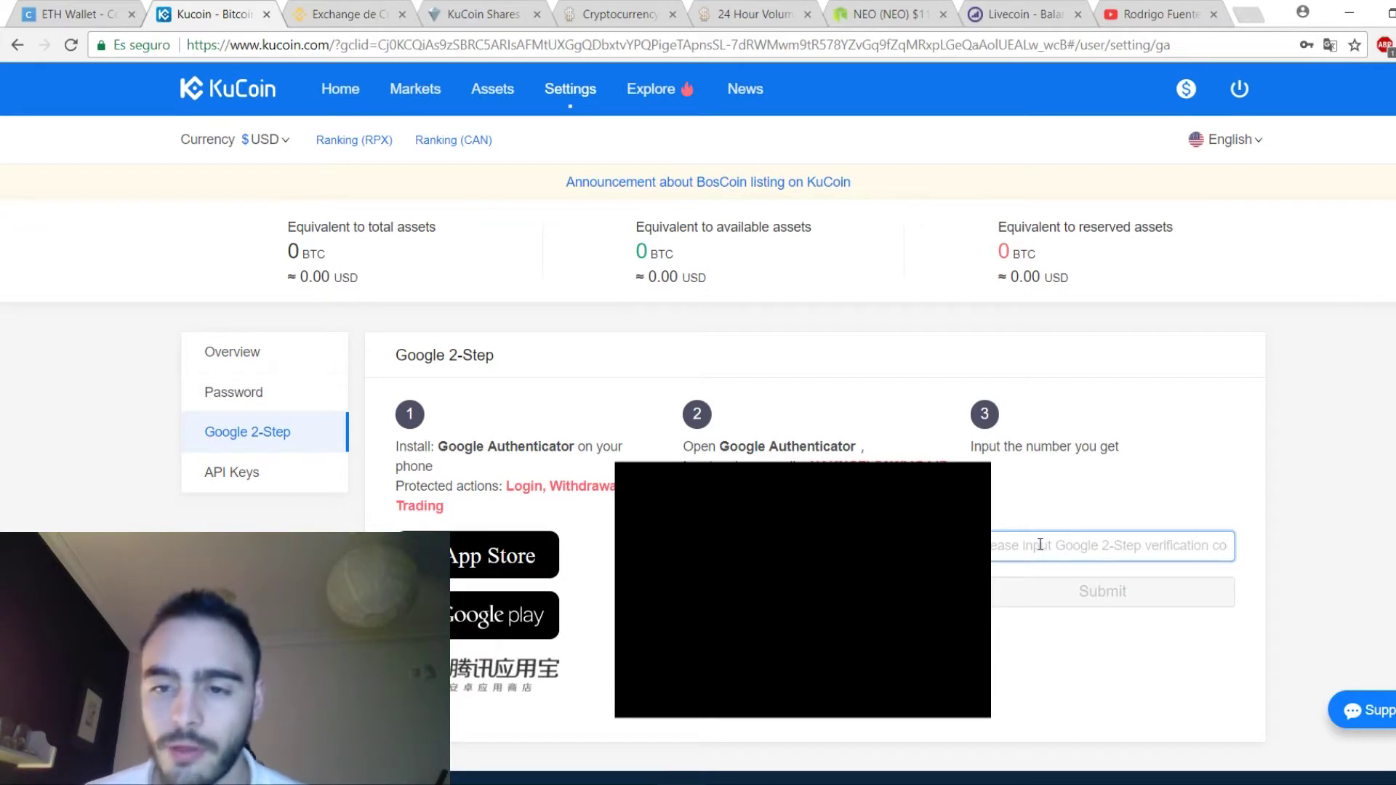
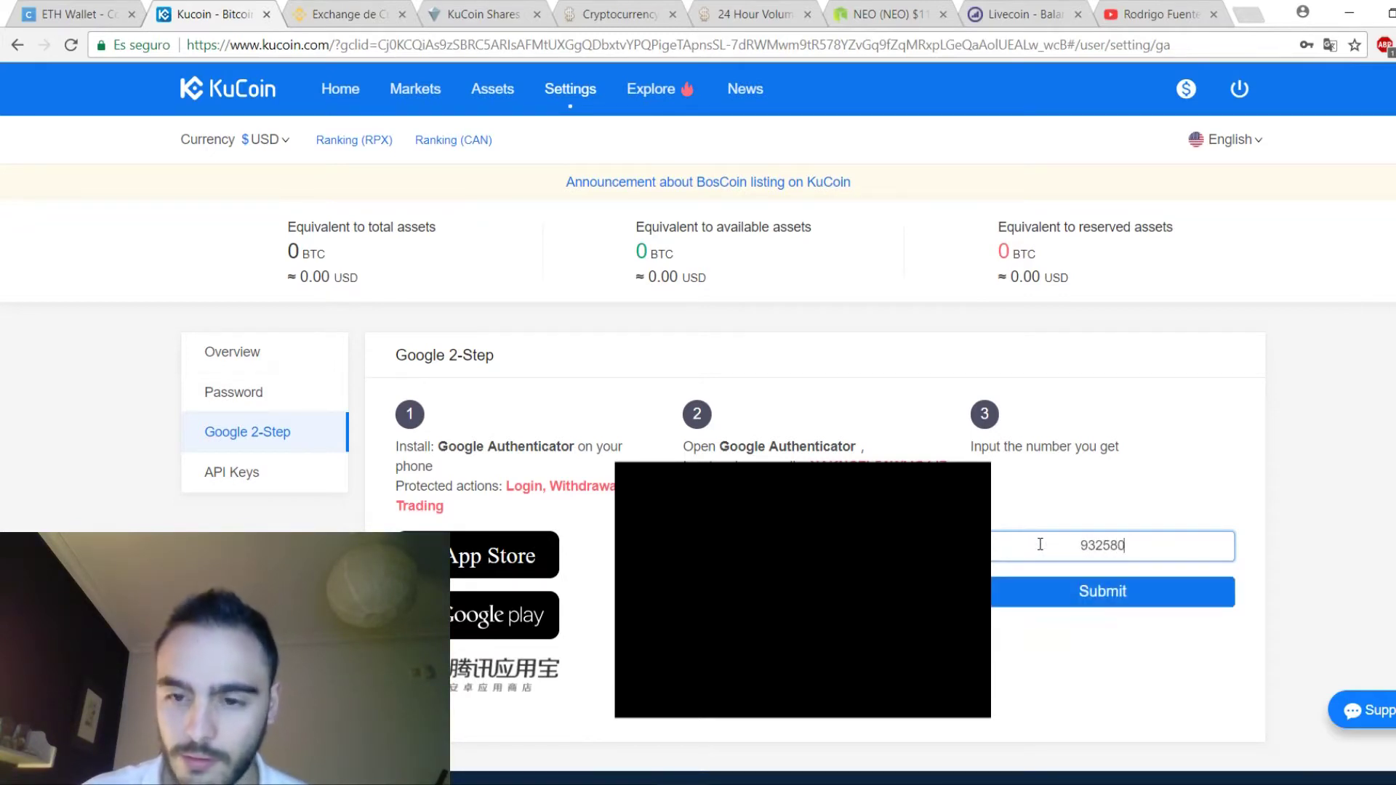
{"action": "left_click", "coordinate": [1026, 591]}
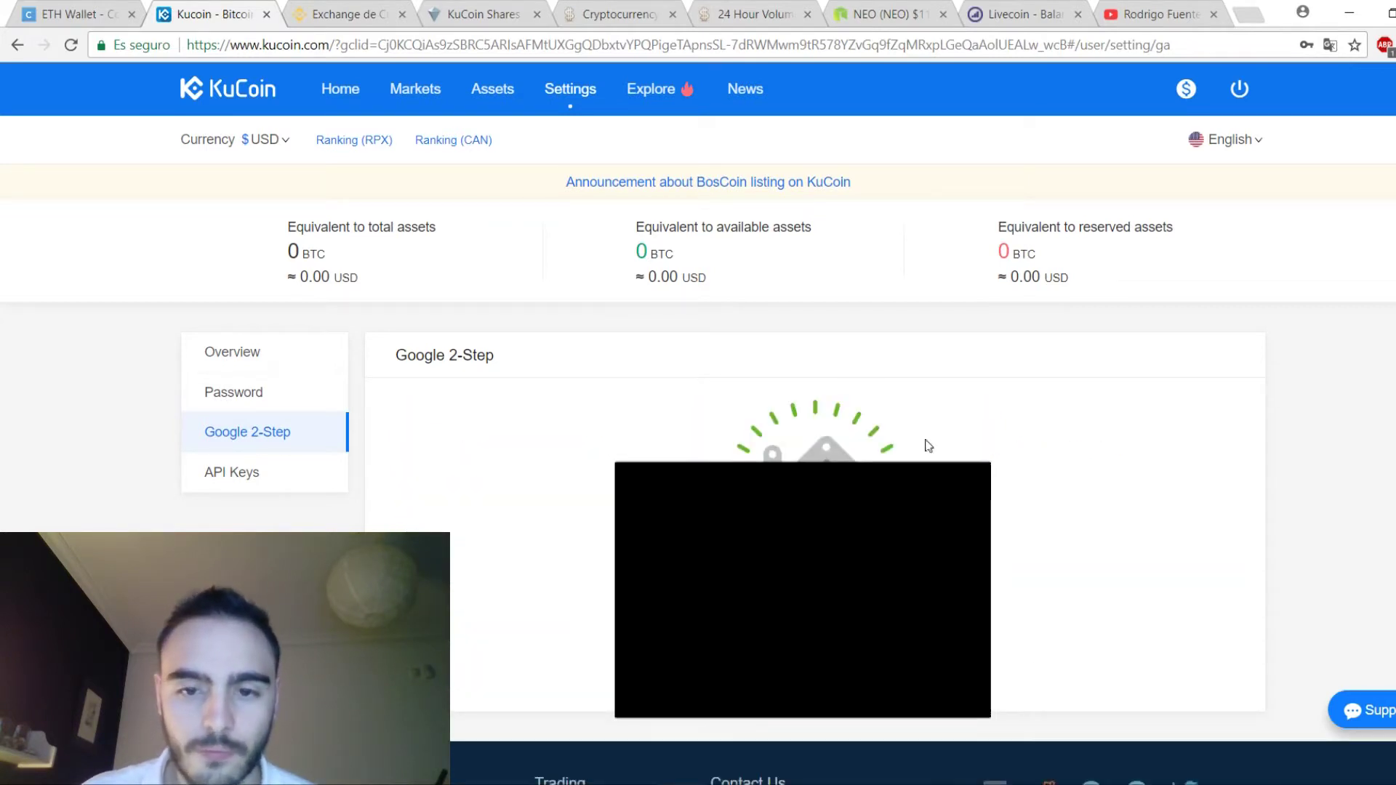
{"action": "scroll", "coordinate": [848, 526], "scroll_direction": "down", "scroll_amount": 3}
{"action": "scroll", "coordinate": [849, 531], "scroll_direction": "up", "scroll_amount": 3}
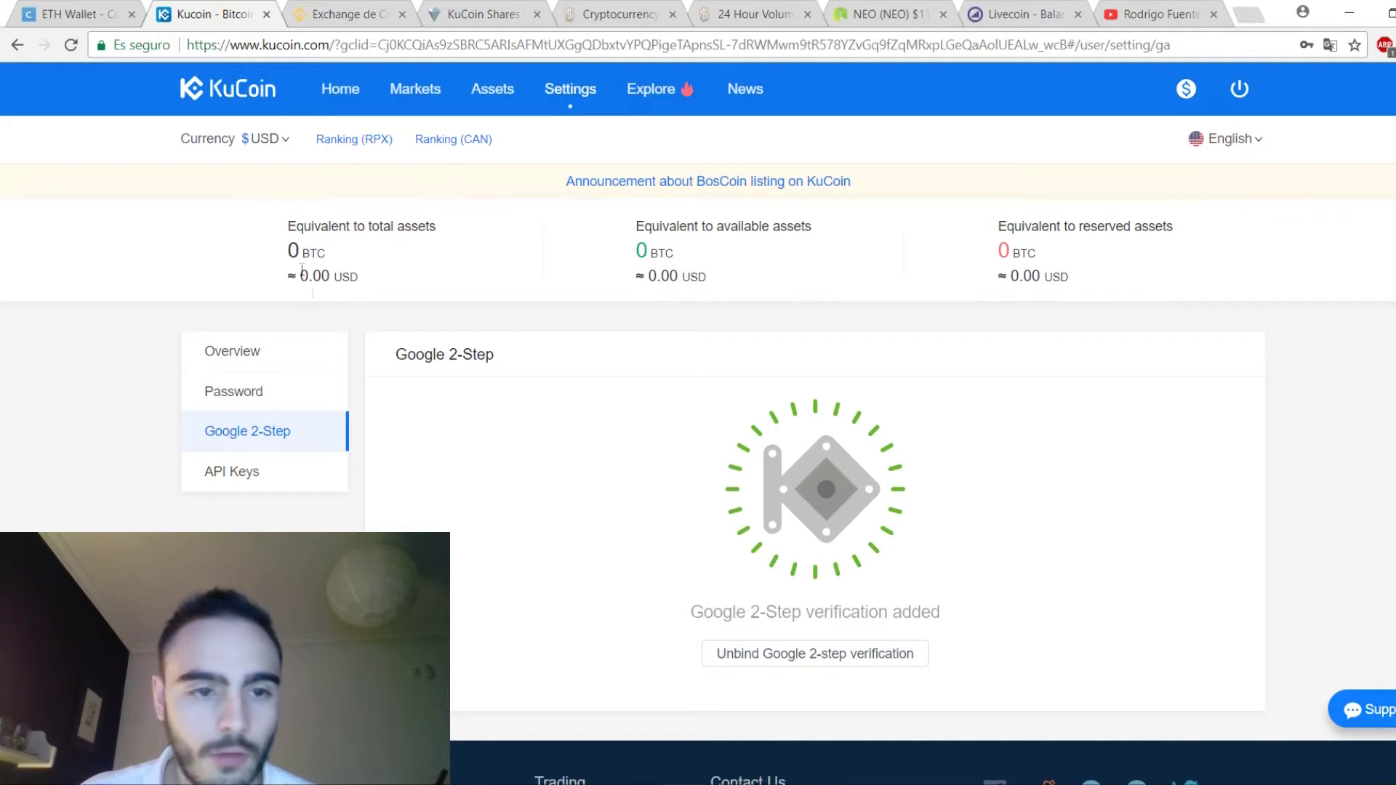
Go to Assets > Deposit and scroll the coin selector grid down to NEO
{"action": "left_click", "coordinate": [492, 89]}
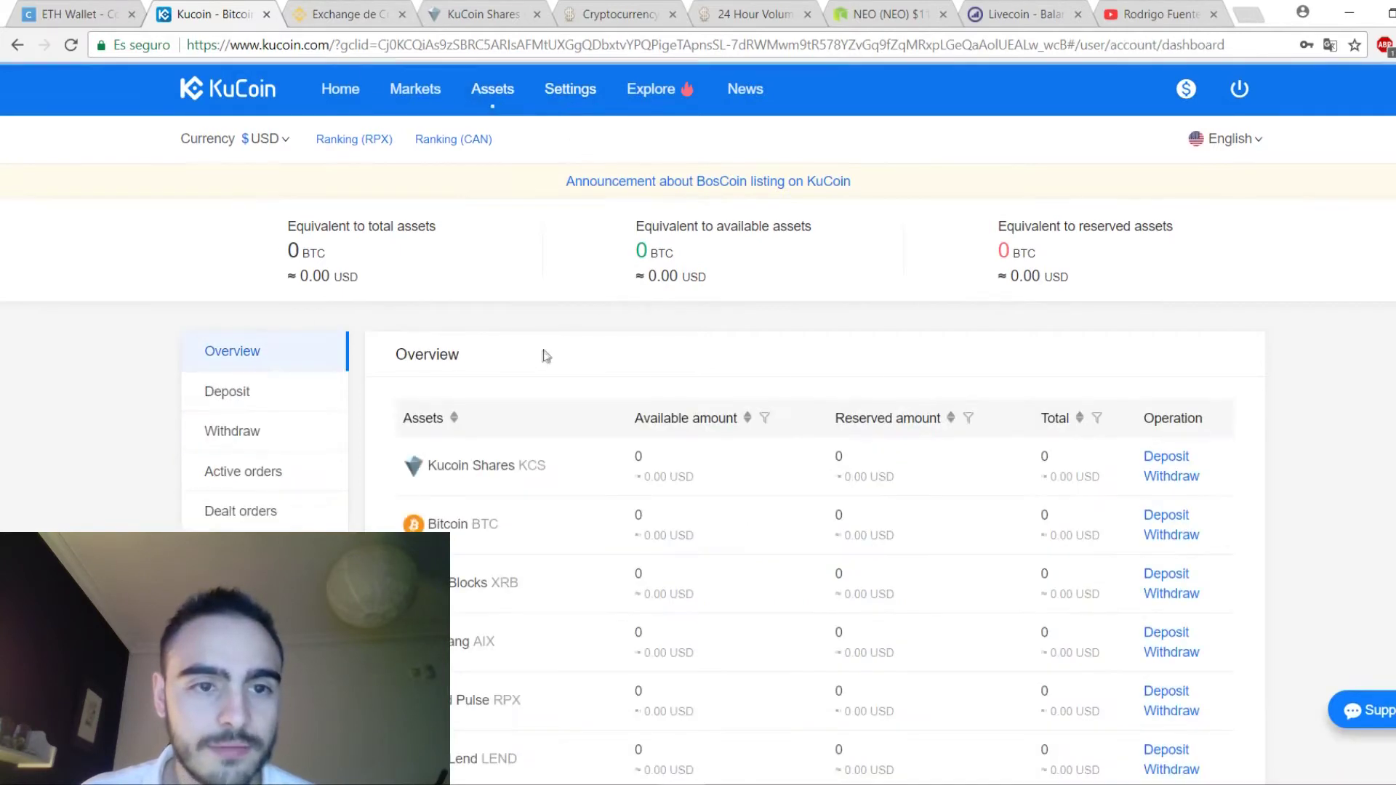
{"action": "left_click", "coordinate": [240, 399]}
{"action": "left_click", "coordinate": [577, 427]}
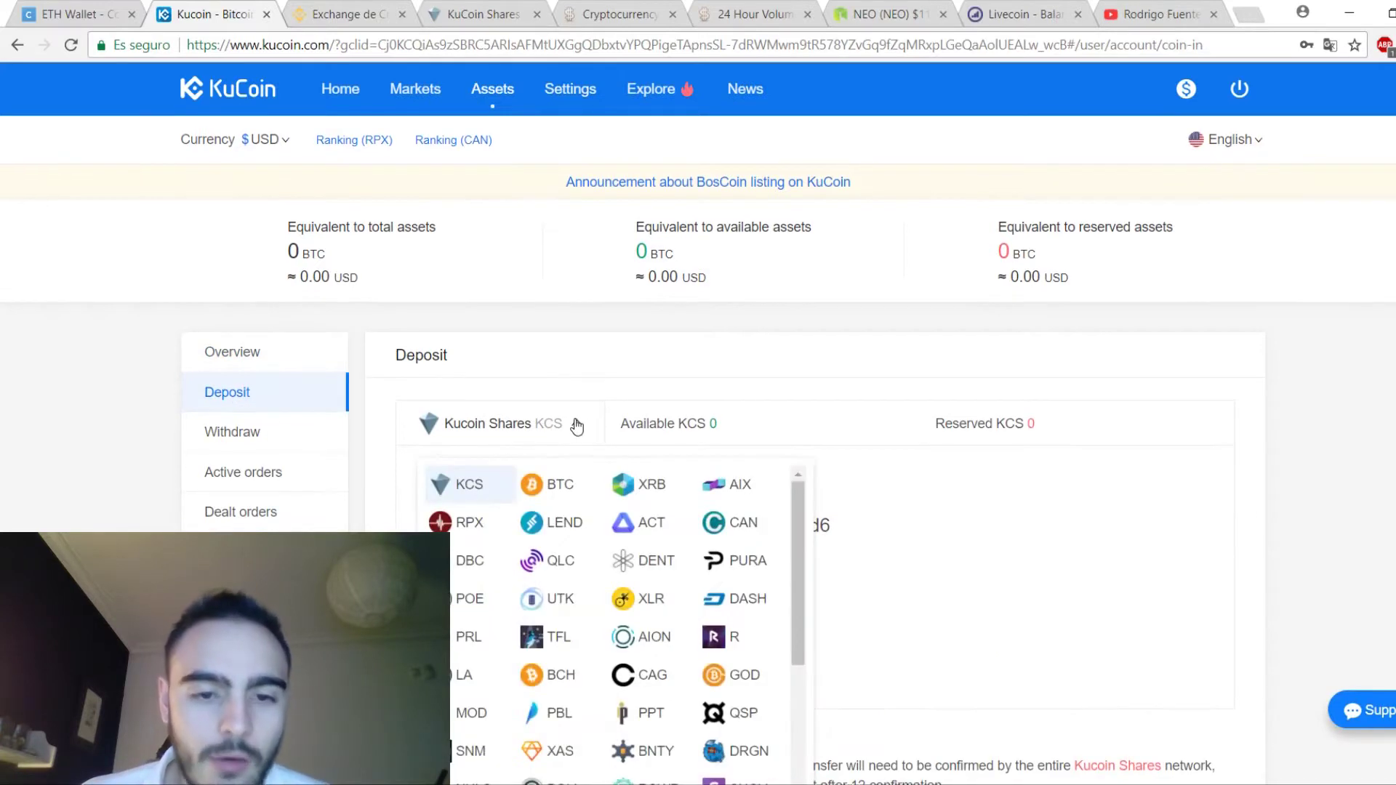
{"action": "mouse_move", "coordinate": [559, 431]}
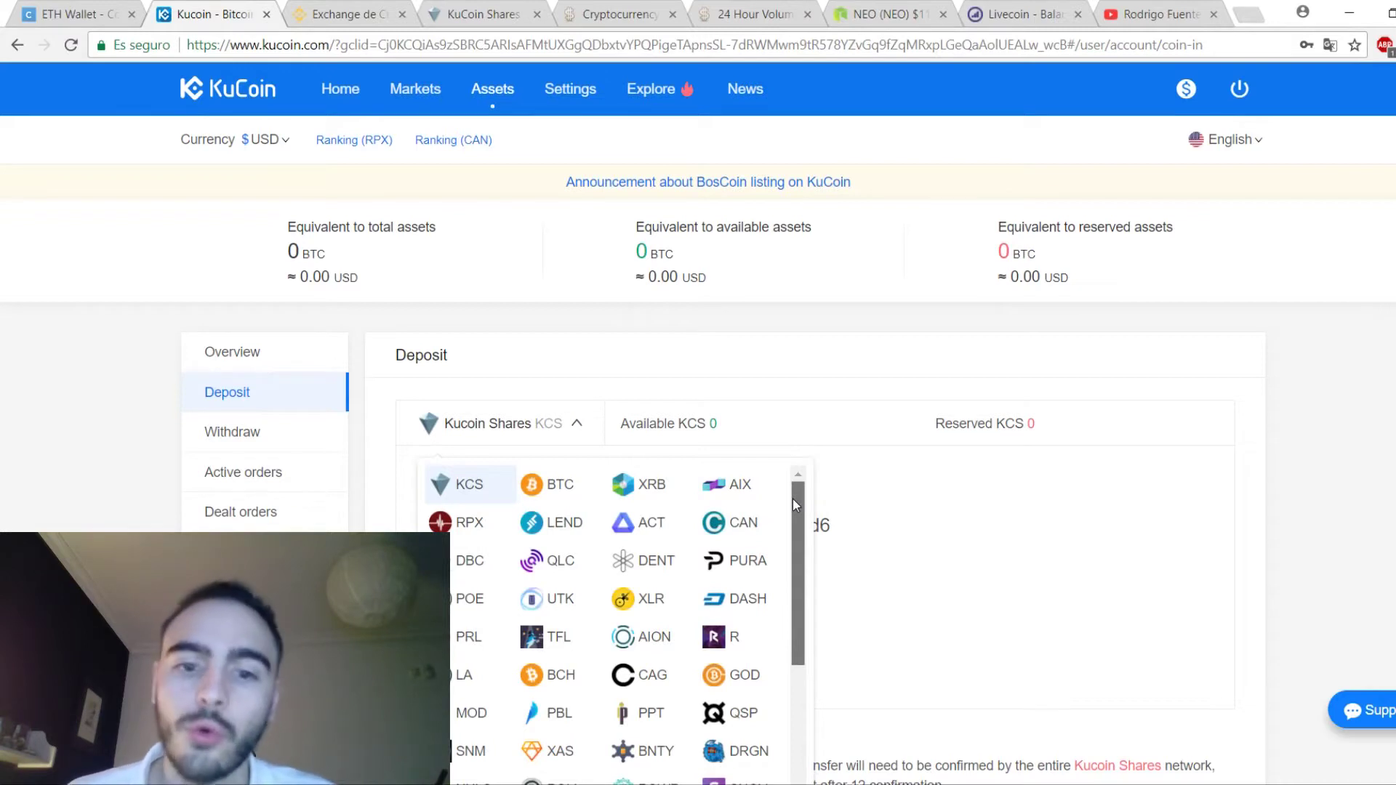
{"action": "left_click_drag", "start_coordinate": [792, 499], "coordinate": [804, 526]}
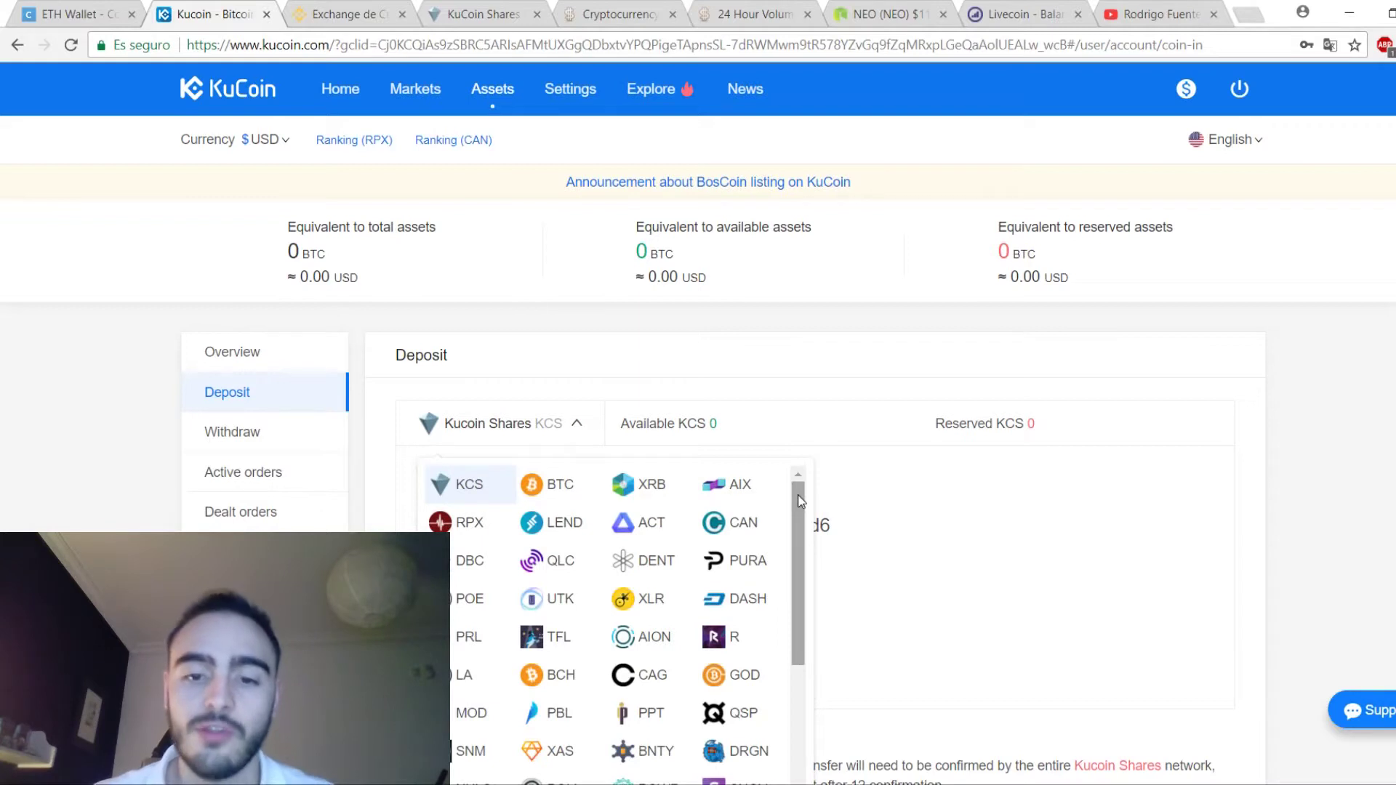
{"action": "scroll", "coordinate": [772, 655], "scroll_direction": "down", "scroll_amount": 5}
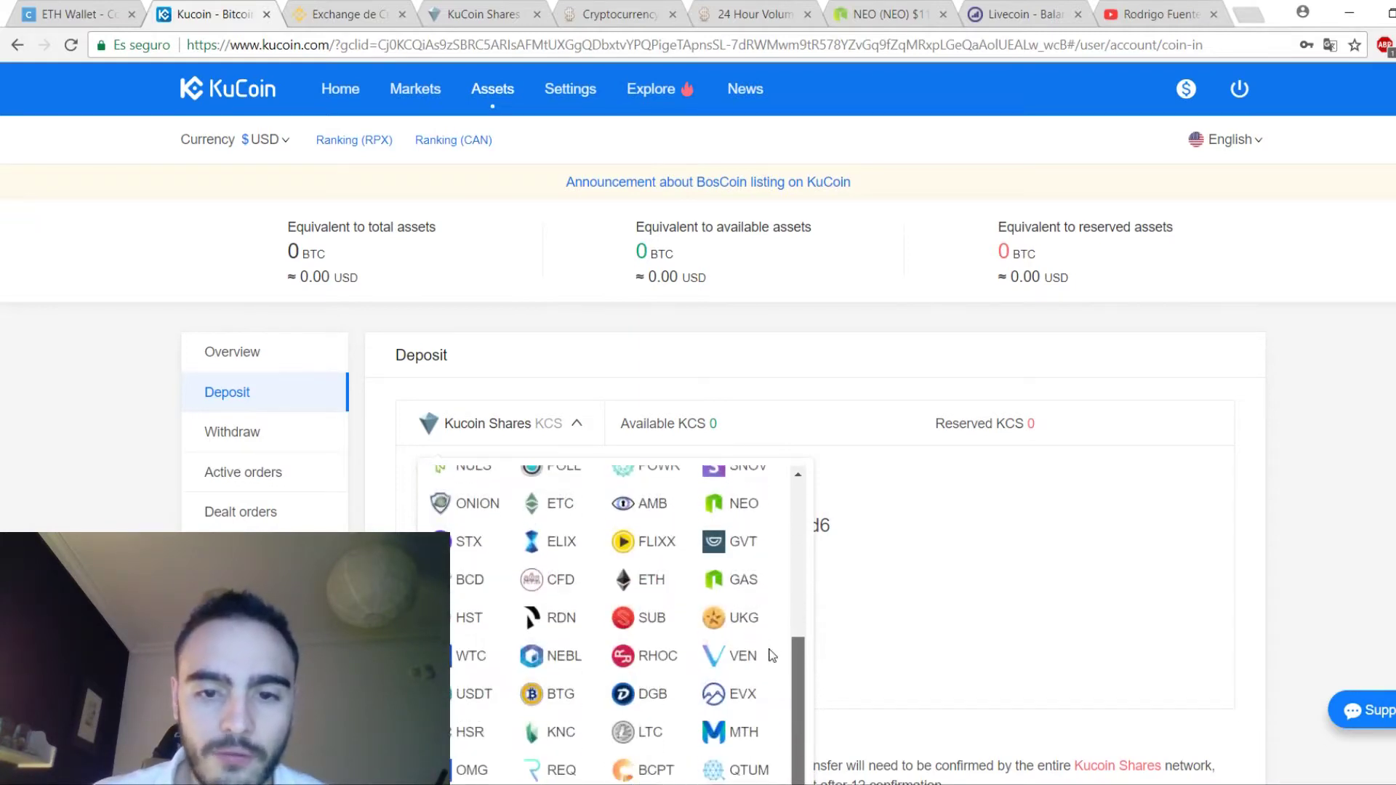
Set the deposit coin to NEO, after briefly viewing Elixir
{"action": "left_click", "coordinate": [727, 503]}
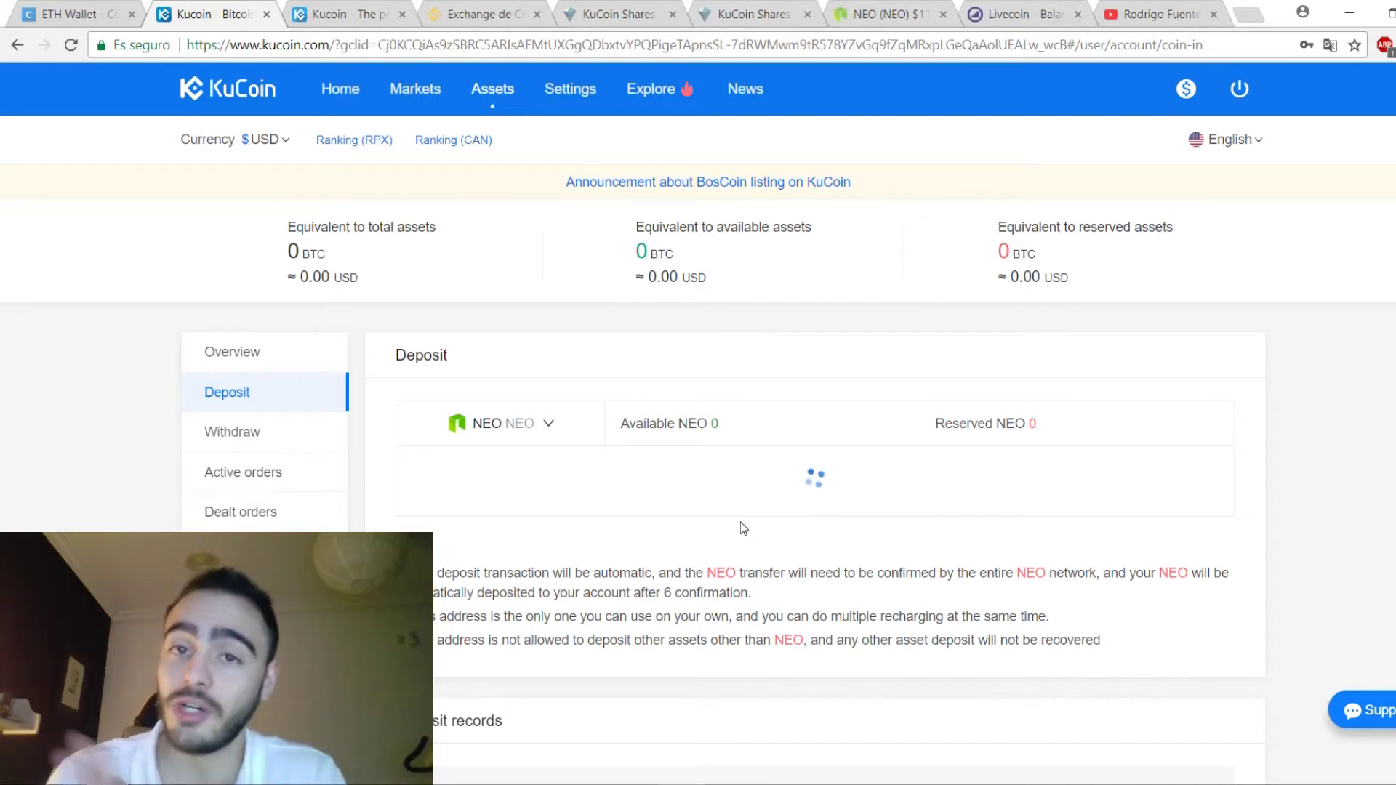
{"action": "left_click", "coordinate": [547, 425]}
{"action": "left_click", "coordinate": [587, 544]}
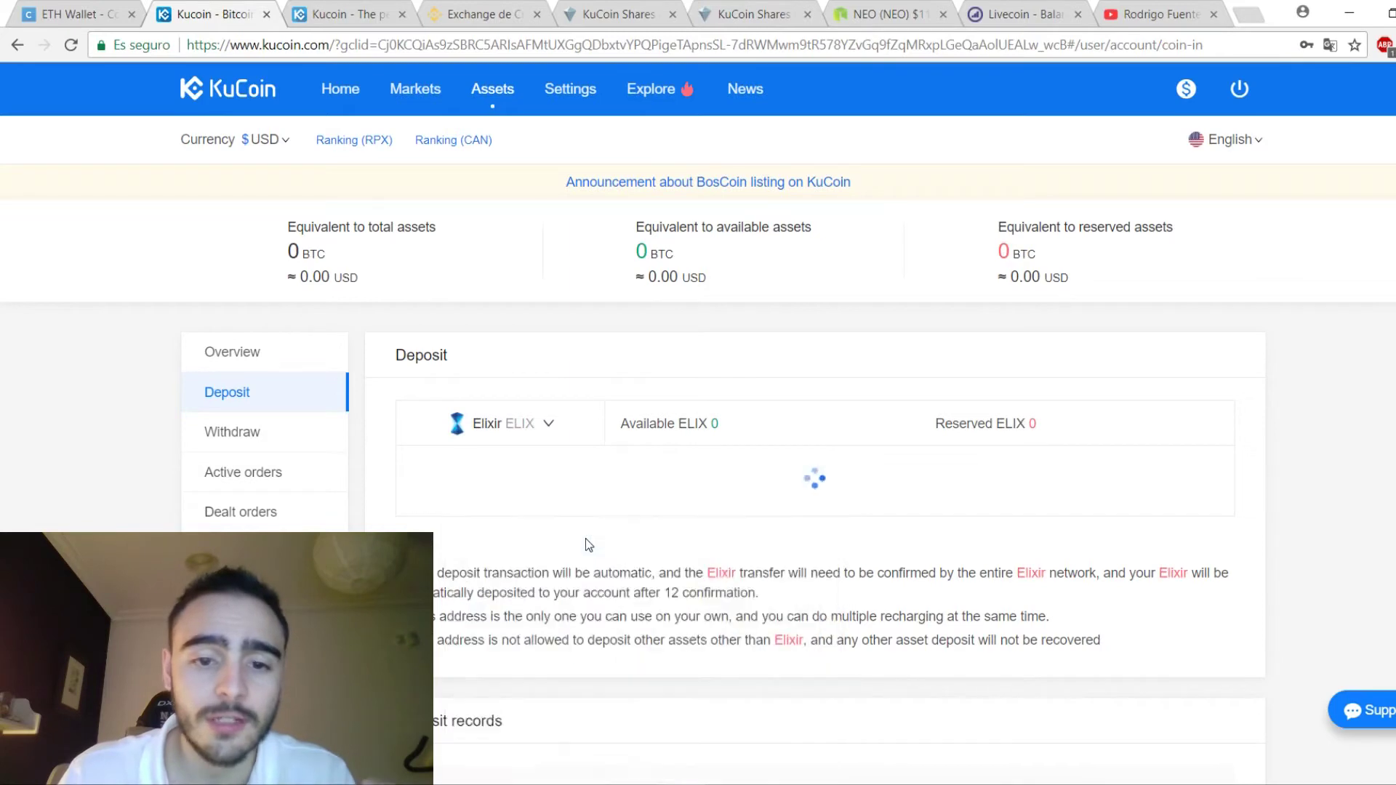
{"action": "left_click", "coordinate": [546, 441]}
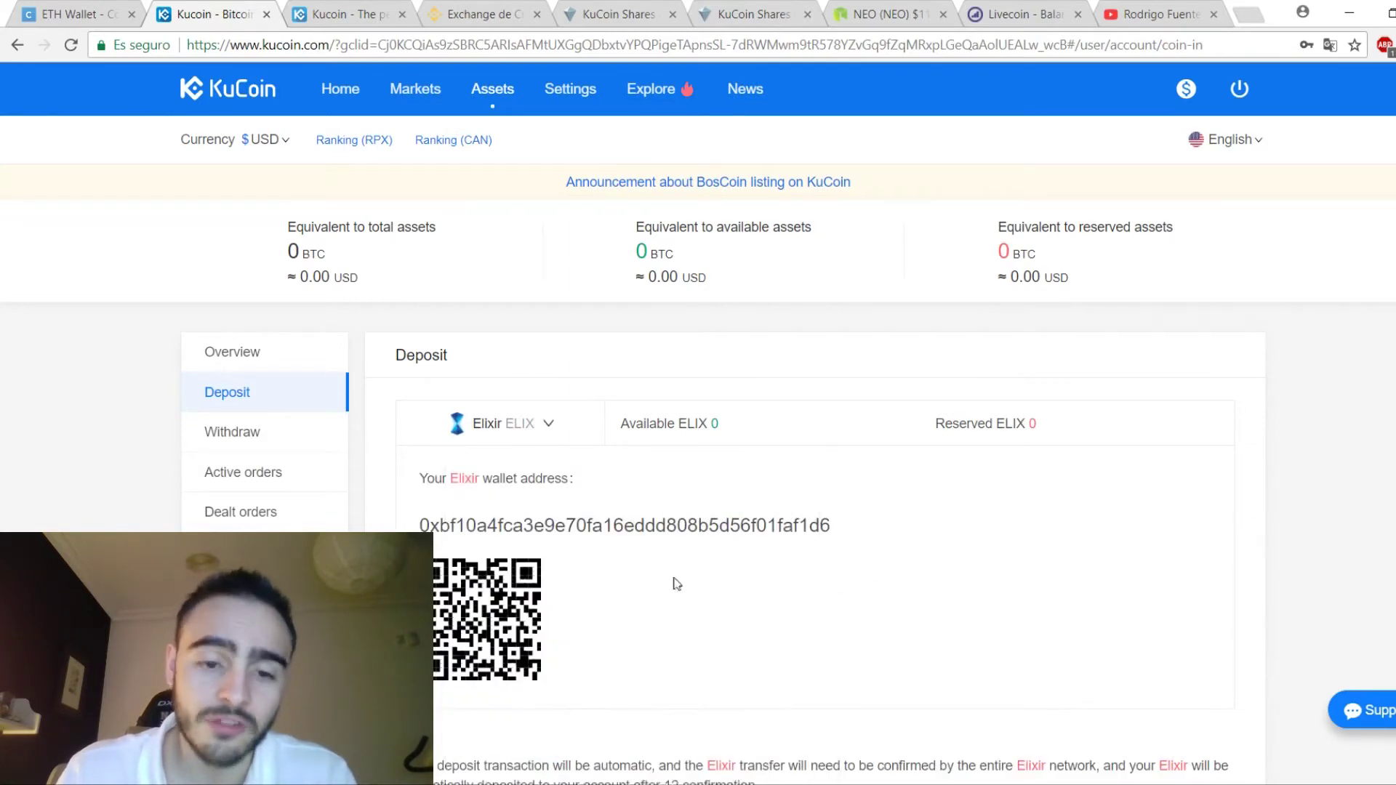
{"action": "scroll", "coordinate": [648, 547], "scroll_direction": "down", "scroll_amount": 3}
{"action": "scroll", "coordinate": [649, 549], "scroll_direction": "up", "scroll_amount": 3}
{"action": "left_click", "coordinate": [521, 418]}
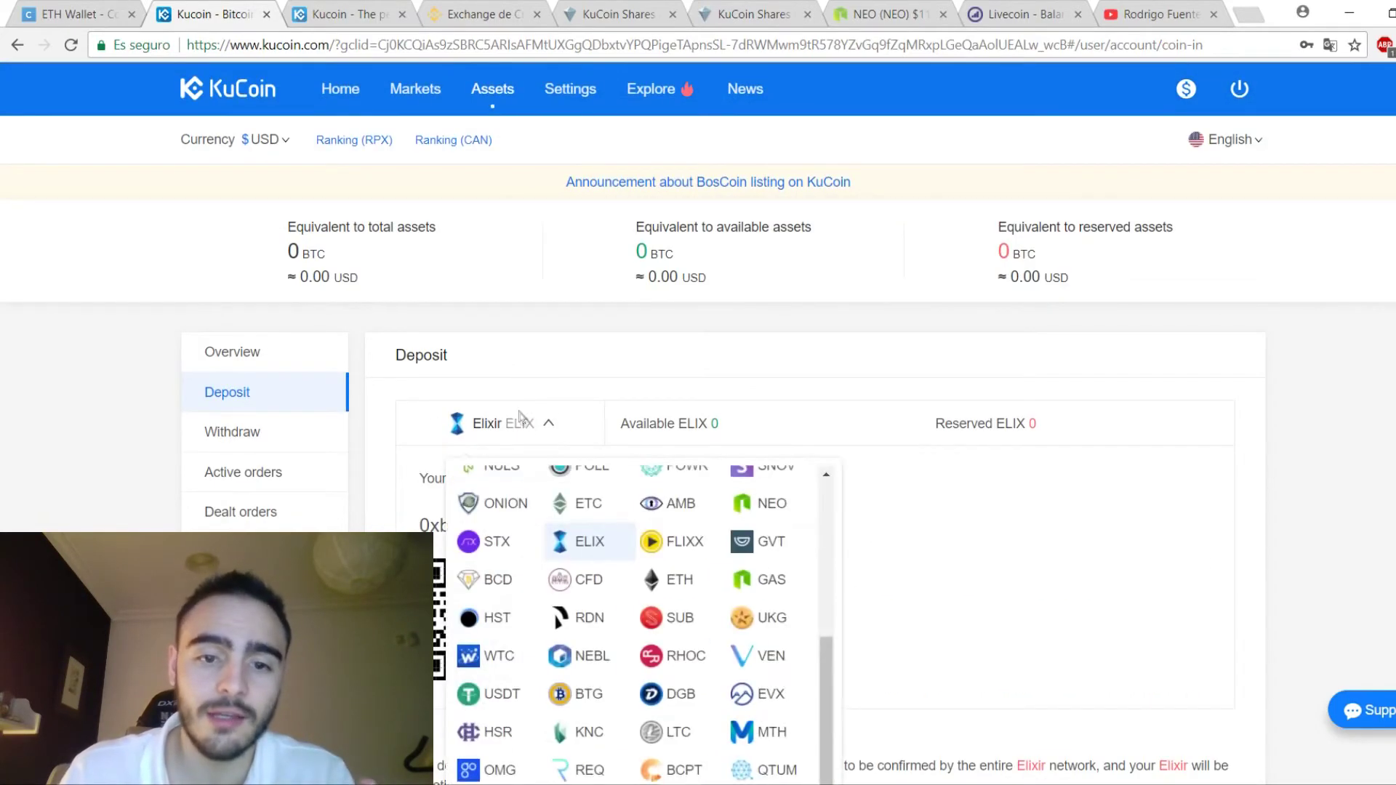
{"action": "left_click", "coordinate": [770, 509]}
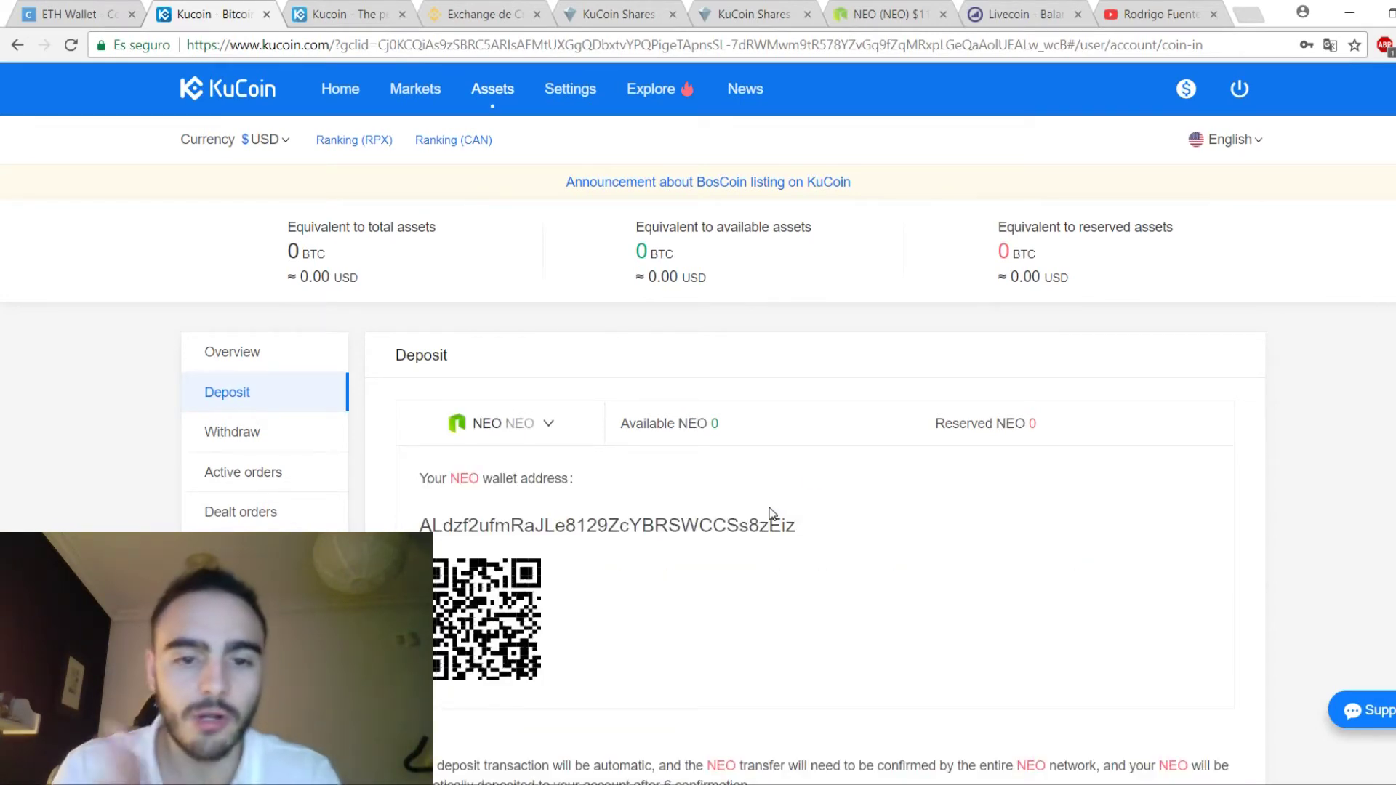
Select and copy the NEO deposit address, then go to Livecoin's balance page
{"action": "triple_click", "coordinate": [644, 536]}
{"action": "left_click", "coordinate": [644, 550]}
{"action": "triple_click", "coordinate": [616, 527]}
{"action": "left_click", "coordinate": [616, 528]}
{"action": "double_click", "coordinate": [570, 525]}
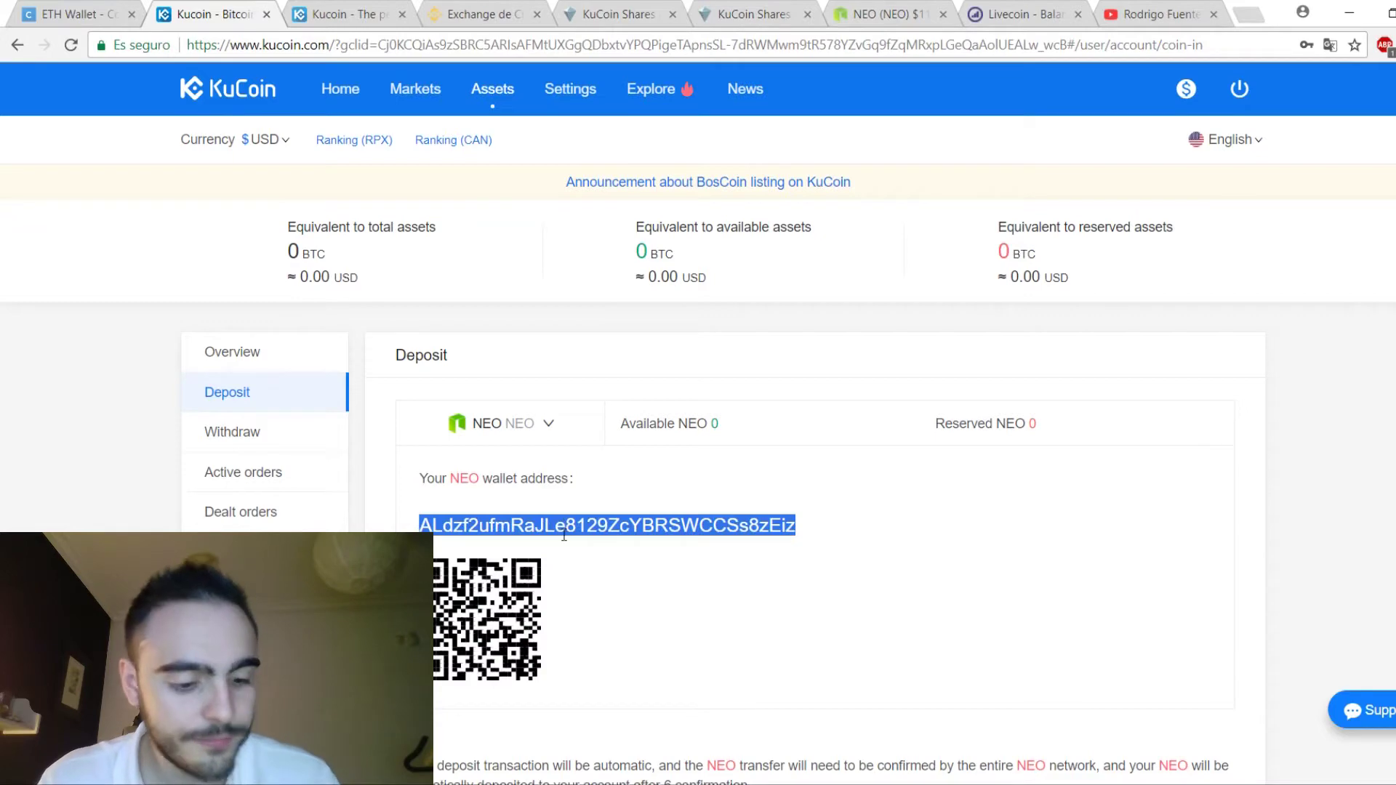
{"action": "left_click", "coordinate": [1018, 13]}
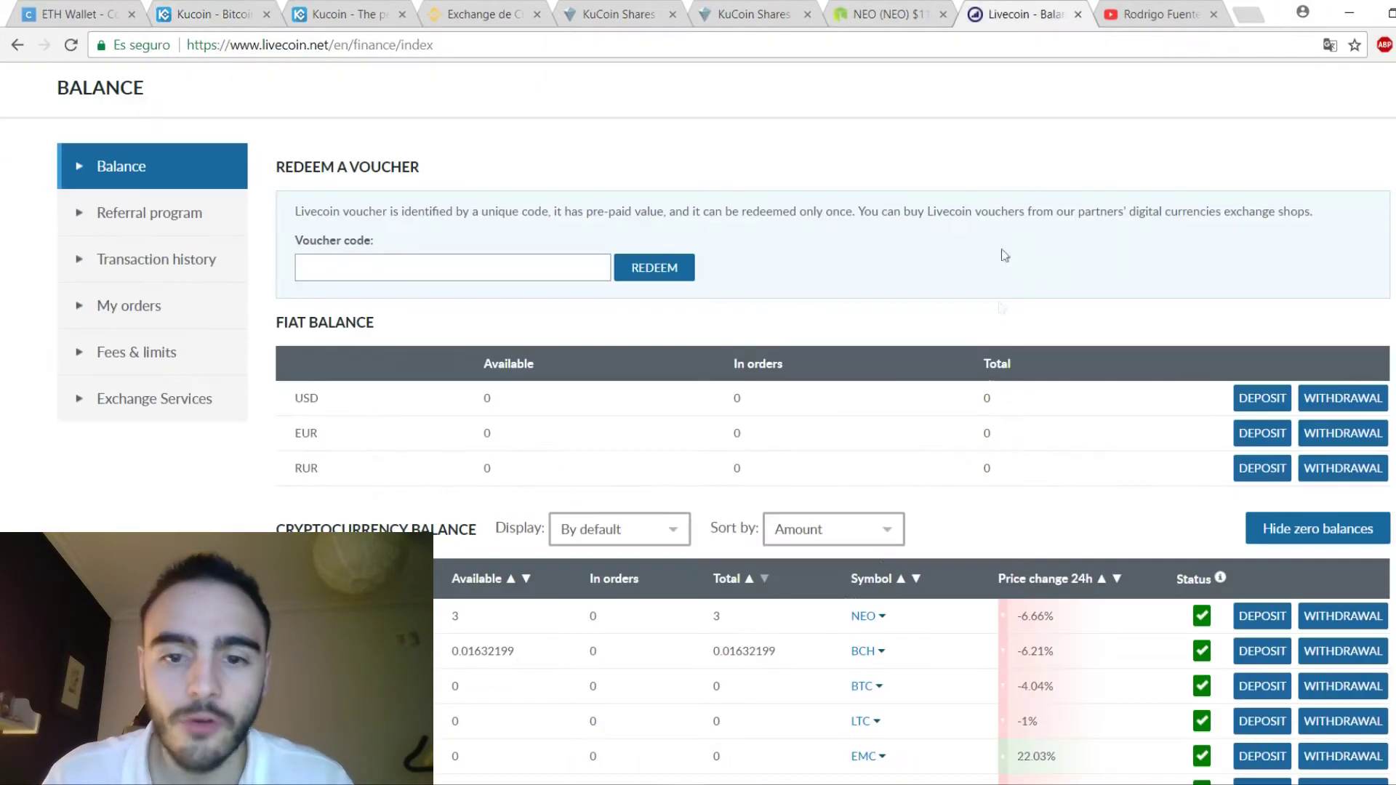
Withdraw 3 NEO from Livecoin to the KuCoin NEO address and confirm
{"action": "scroll", "coordinate": [655, 691], "scroll_direction": "down", "scroll_amount": 2}
{"action": "left_click", "coordinate": [1345, 522]}
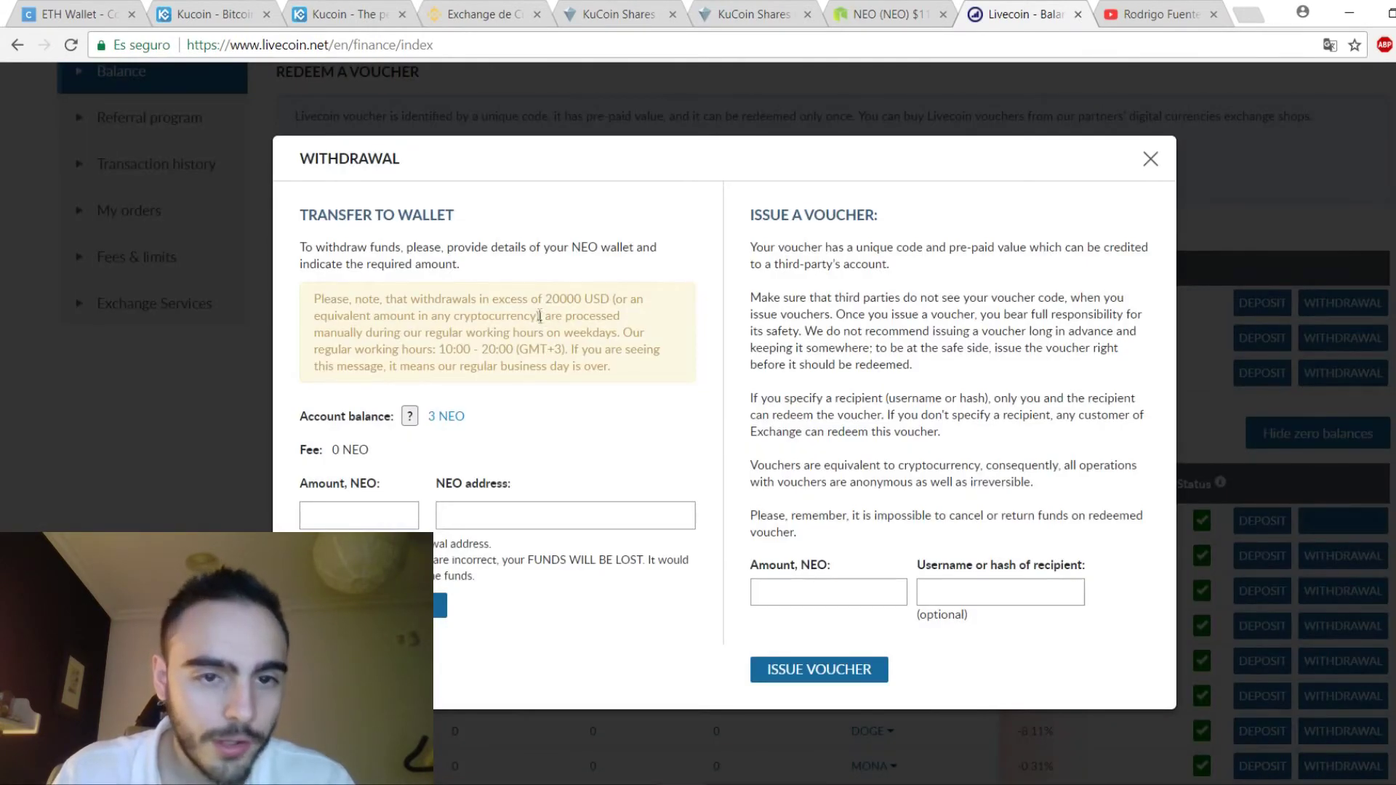
{"action": "left_click", "coordinate": [373, 605]}
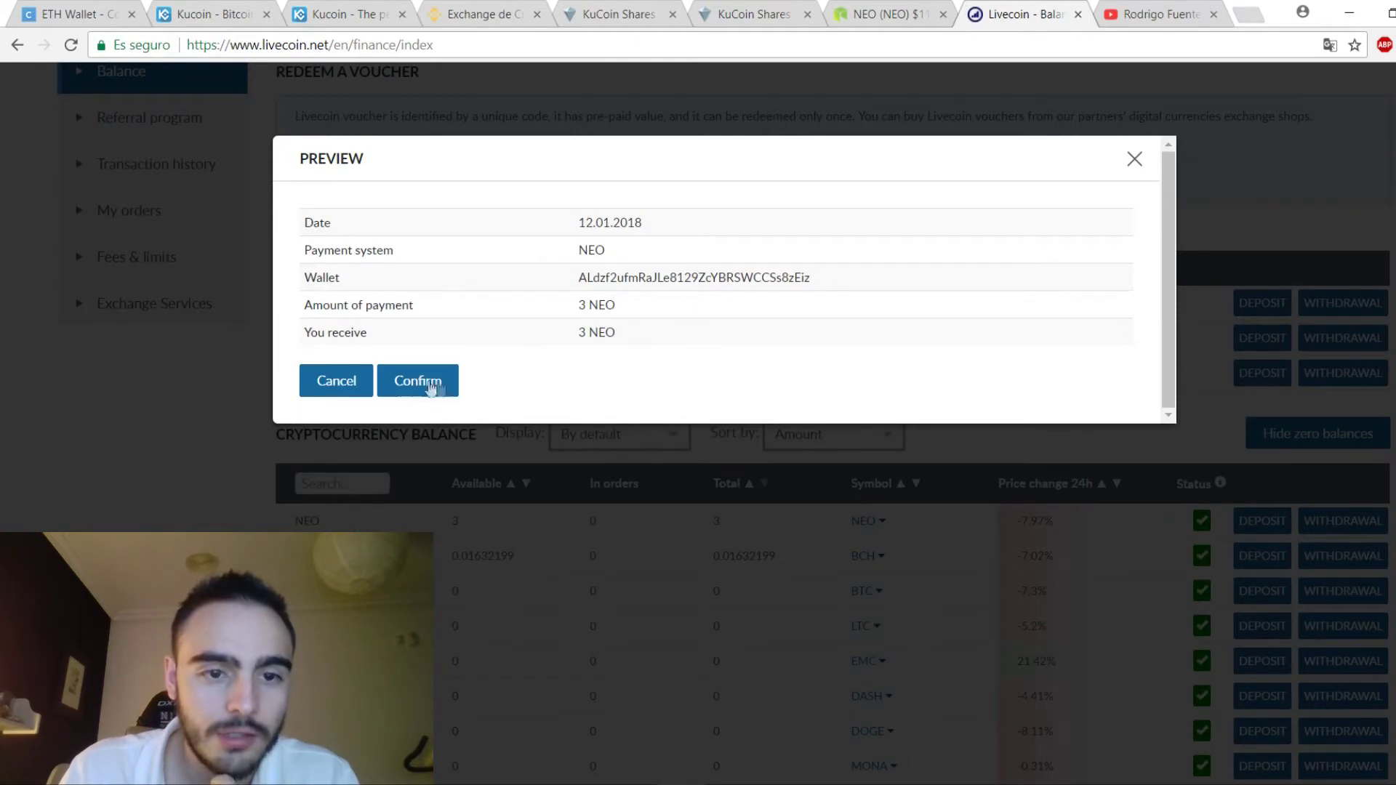
{"action": "left_click", "coordinate": [430, 384]}
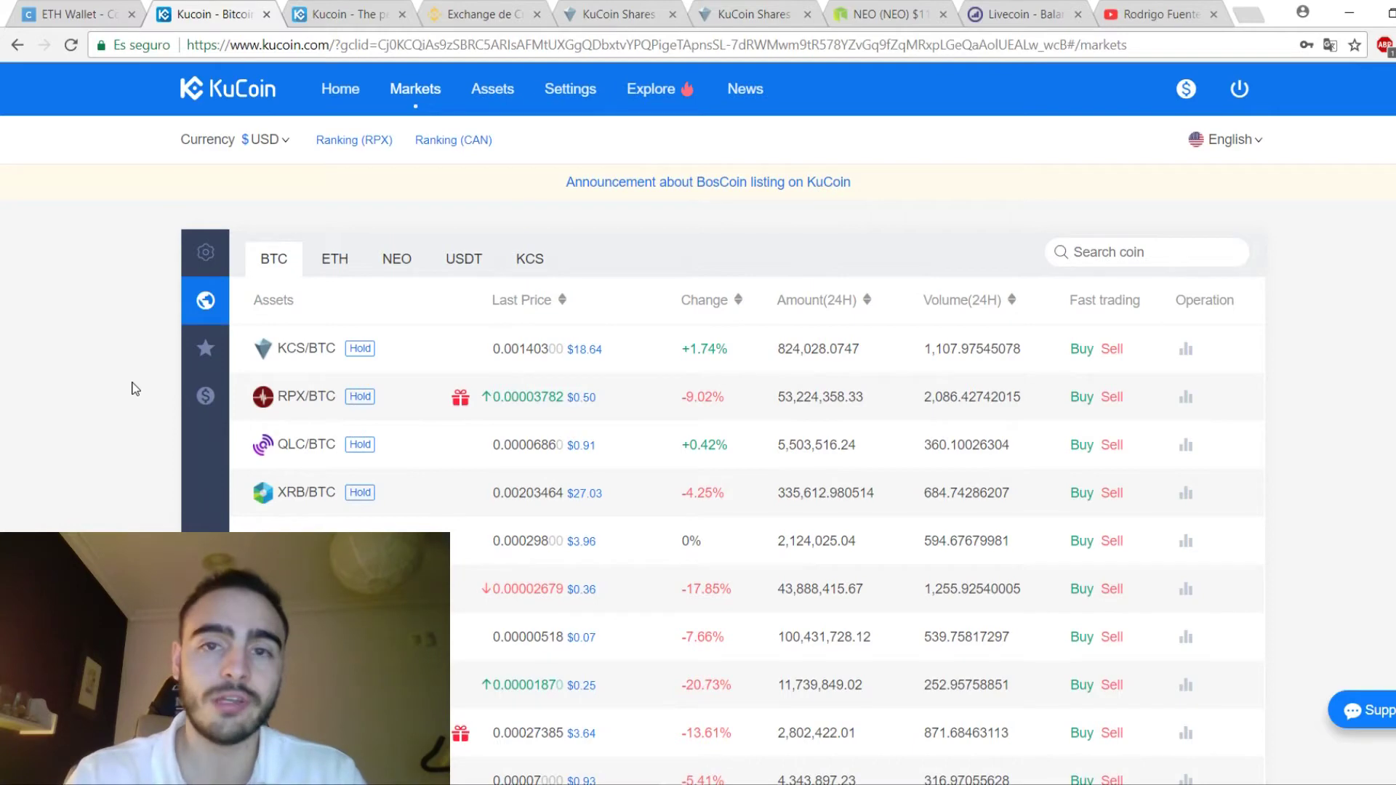
Open KuCoin Markets and scroll the BTC list to the NEO/BTC pair
{"action": "left_click", "coordinate": [415, 90]}
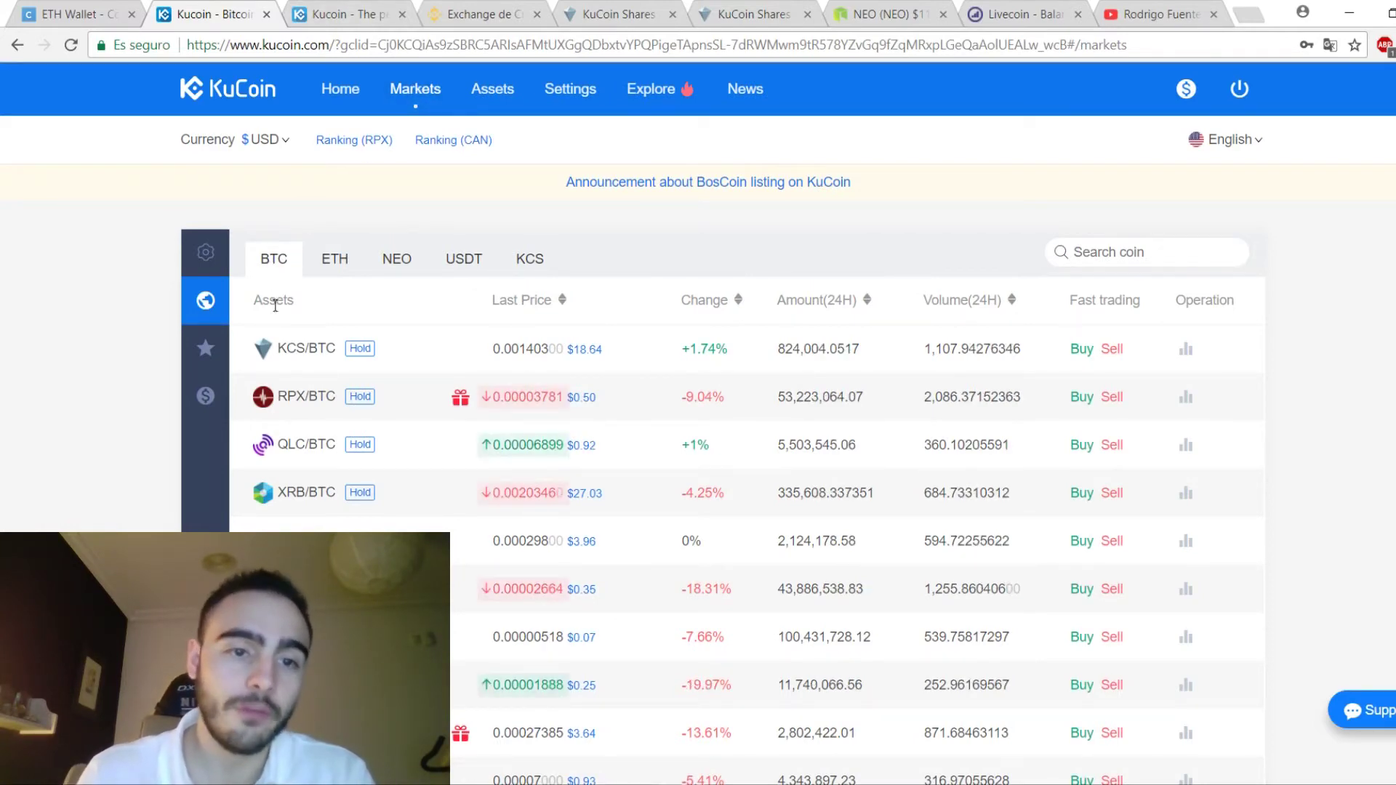
{"action": "scroll", "coordinate": [346, 374], "scroll_direction": "down", "scroll_amount": 10}
{"action": "scroll", "coordinate": [361, 372], "scroll_direction": "down", "scroll_amount": 5}
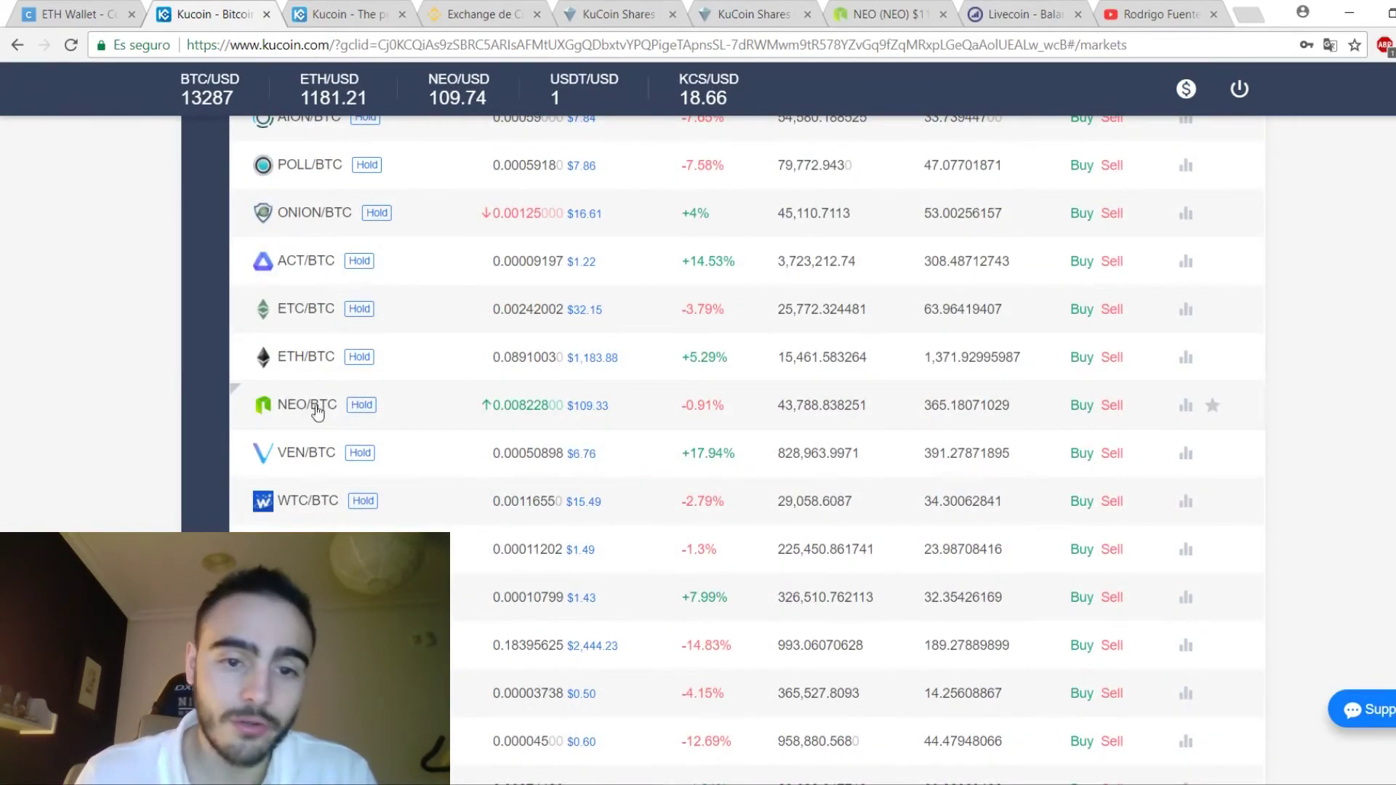
{"action": "left_click", "coordinate": [578, 423]}
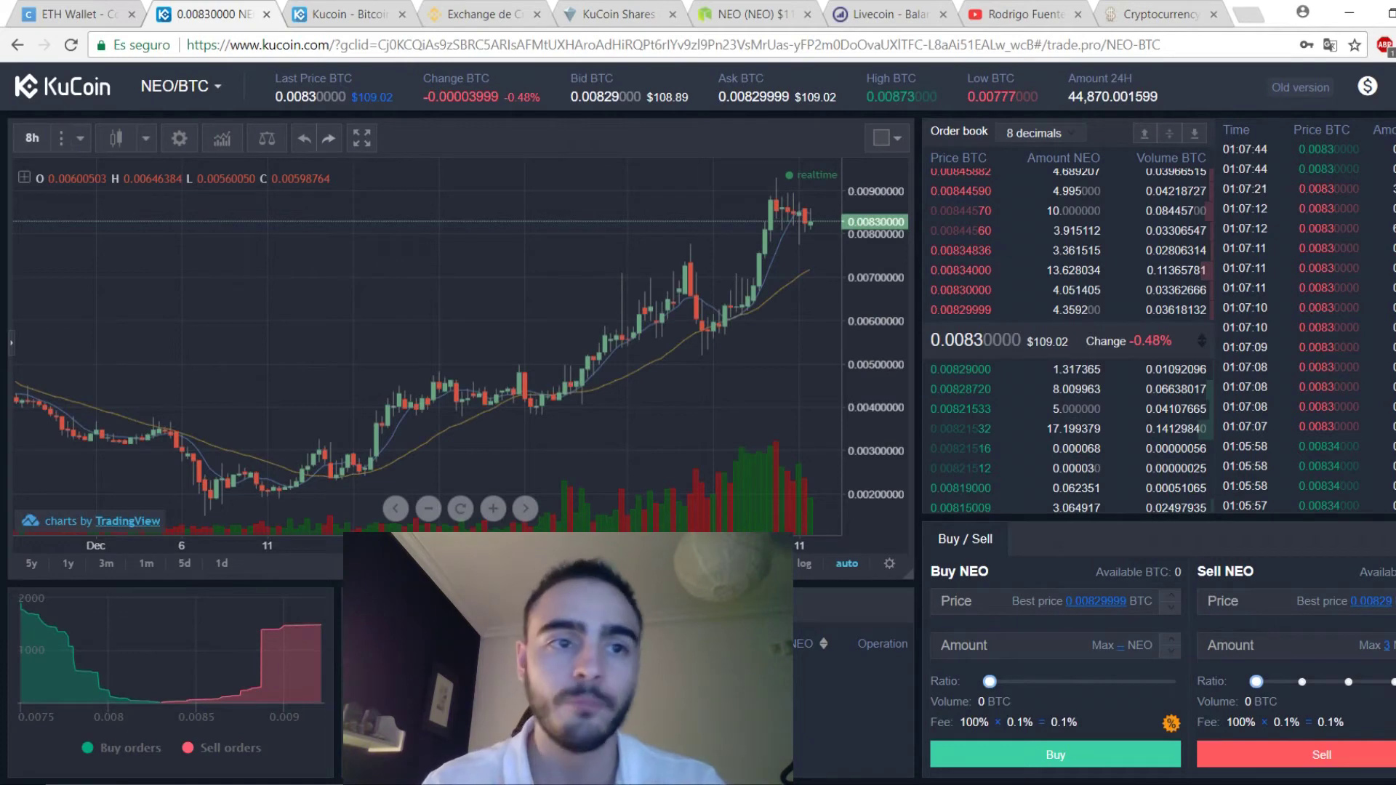
Browse other pairs in the NEO/BTC selector, then go to the CoinMarketCap tab
{"action": "left_click", "coordinate": [218, 87]}
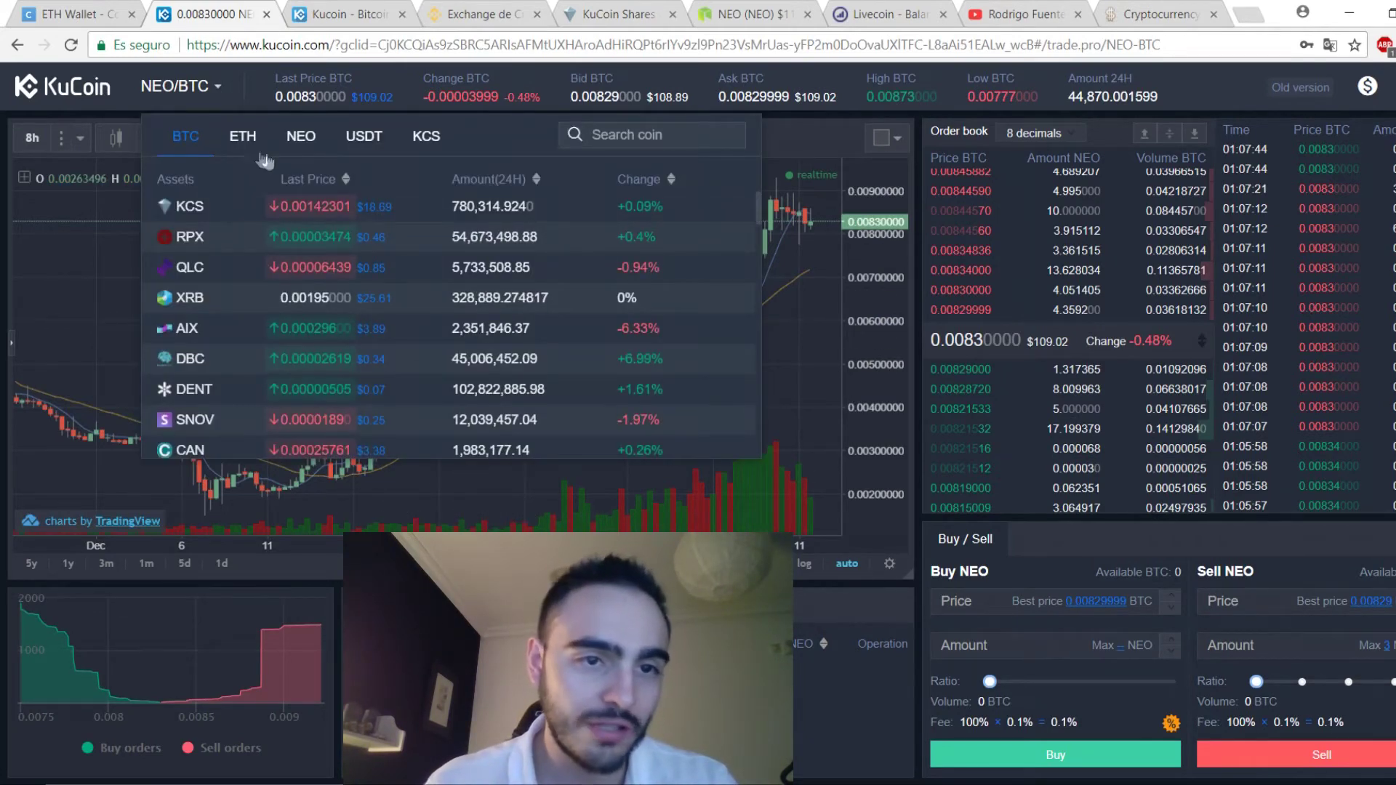
{"action": "mouse_move", "coordinate": [211, 90]}
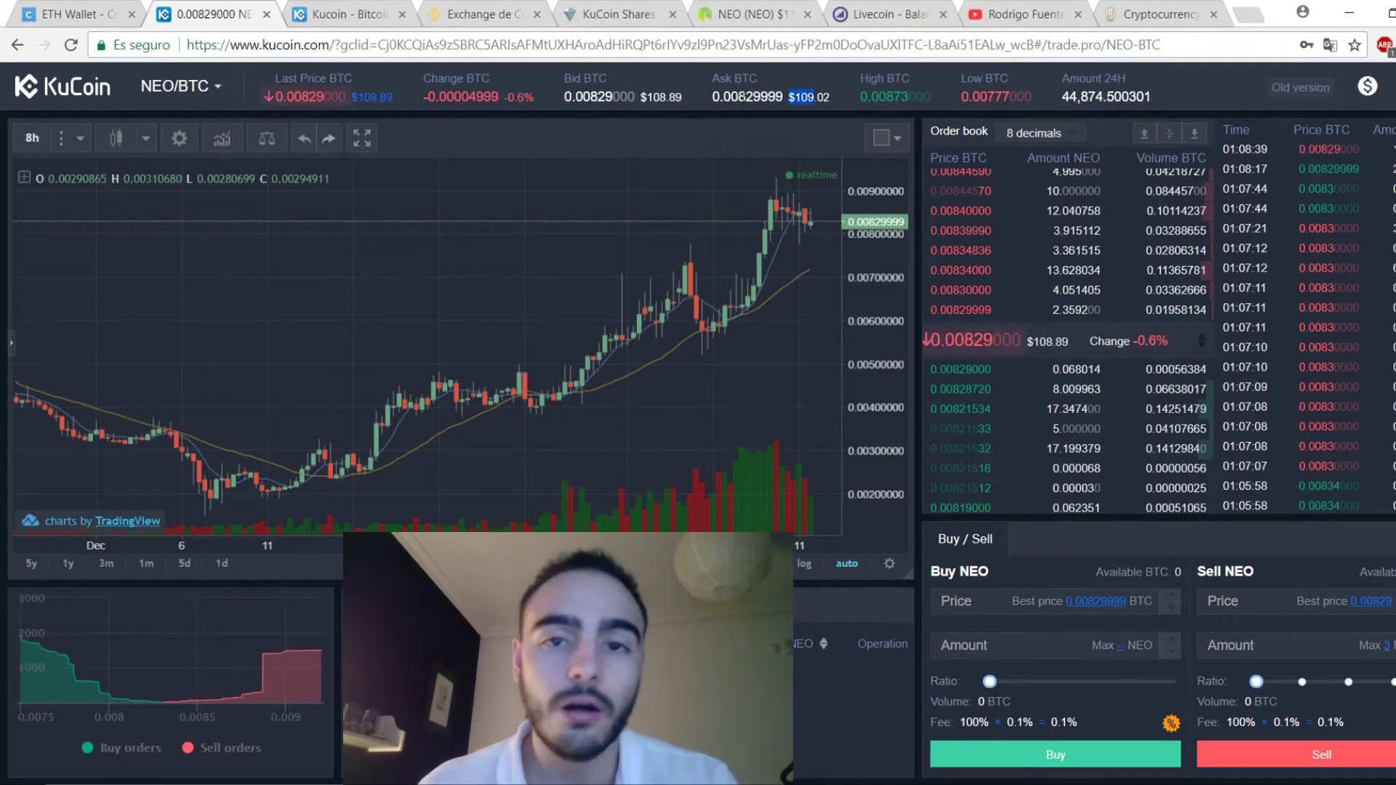
{"action": "left_click", "coordinate": [1149, 13]}
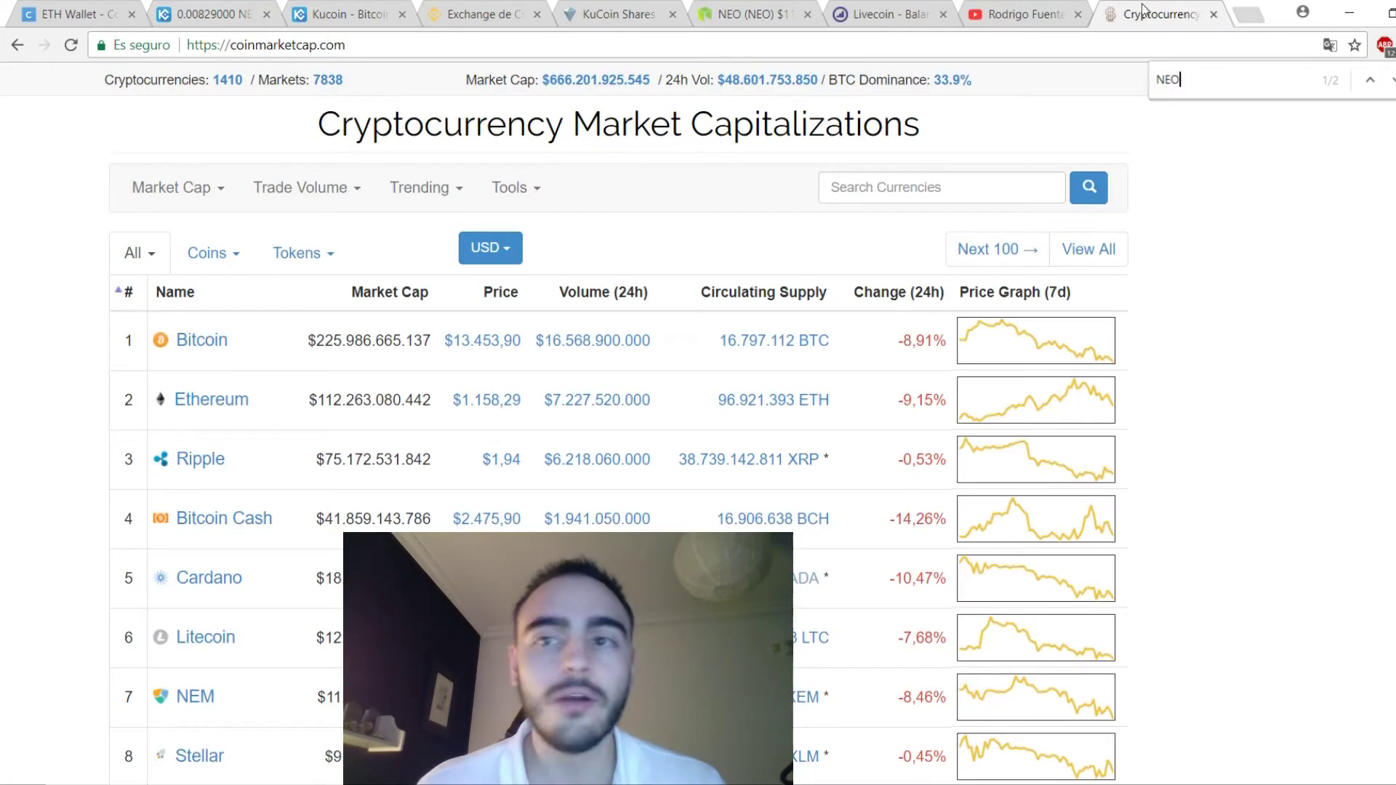
Show CoinMarketCap prices in BTC, find NEO via Ctrl+F and open its page
{"action": "left_click", "coordinate": [508, 249]}
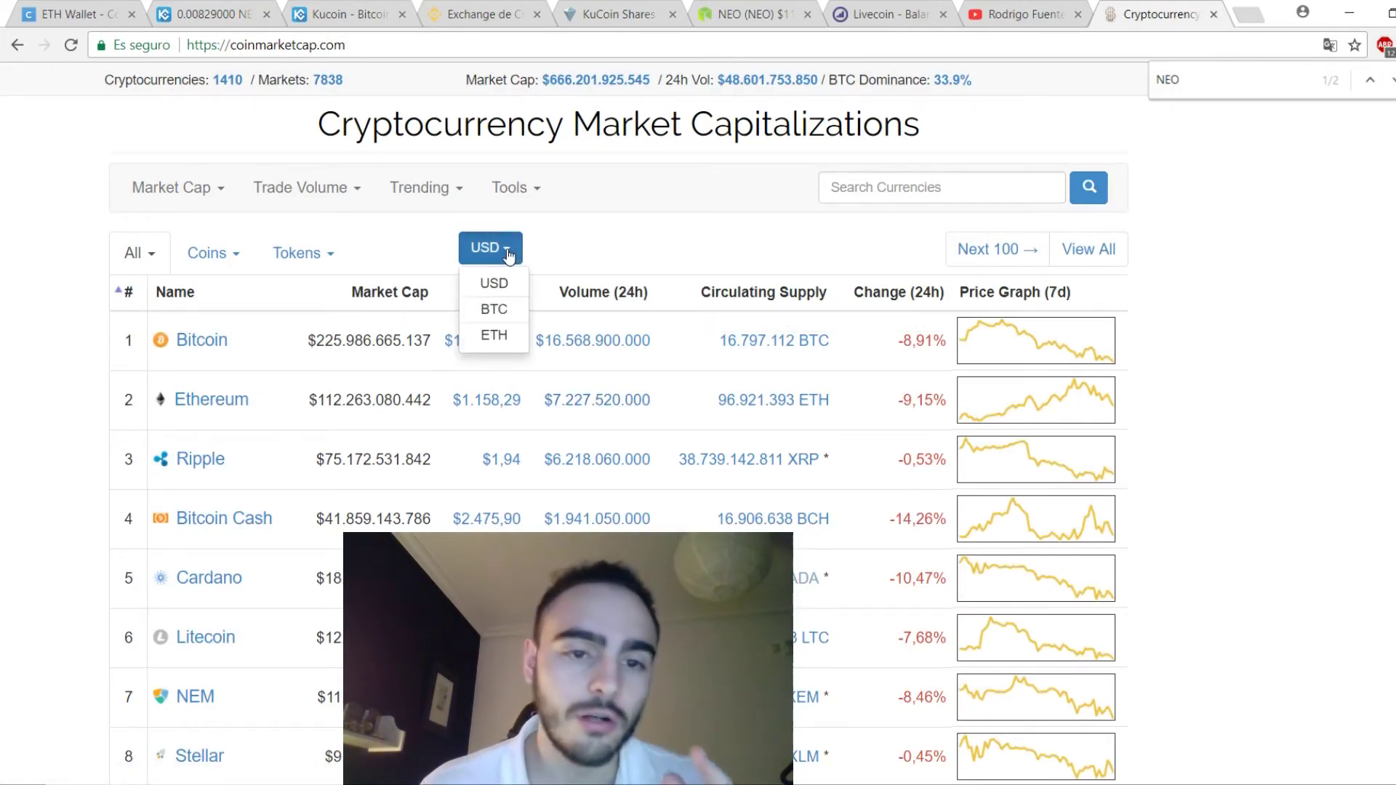
{"action": "left_click", "coordinate": [513, 312]}
{"action": "key", "text": "ctrl+f"}
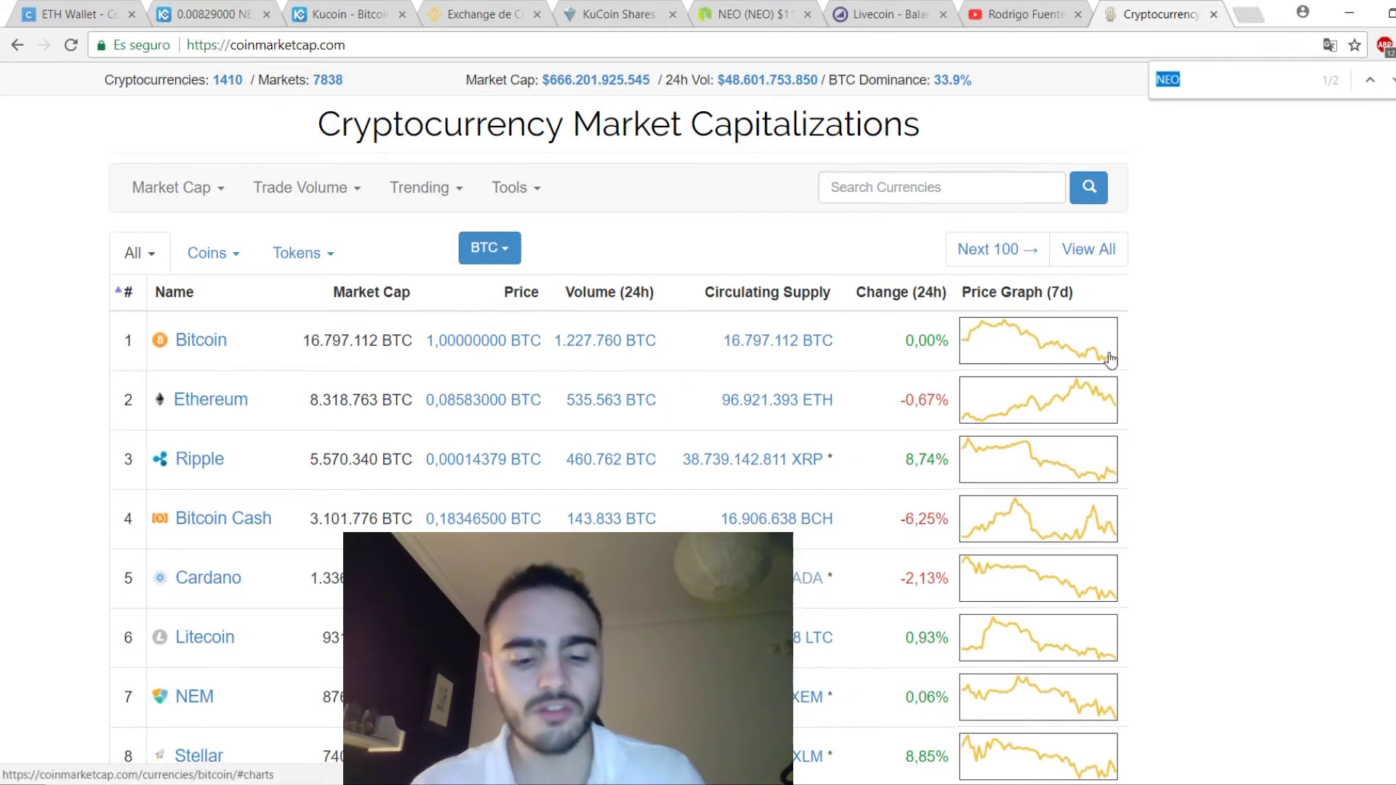
{"action": "type", "text": "NEO"}
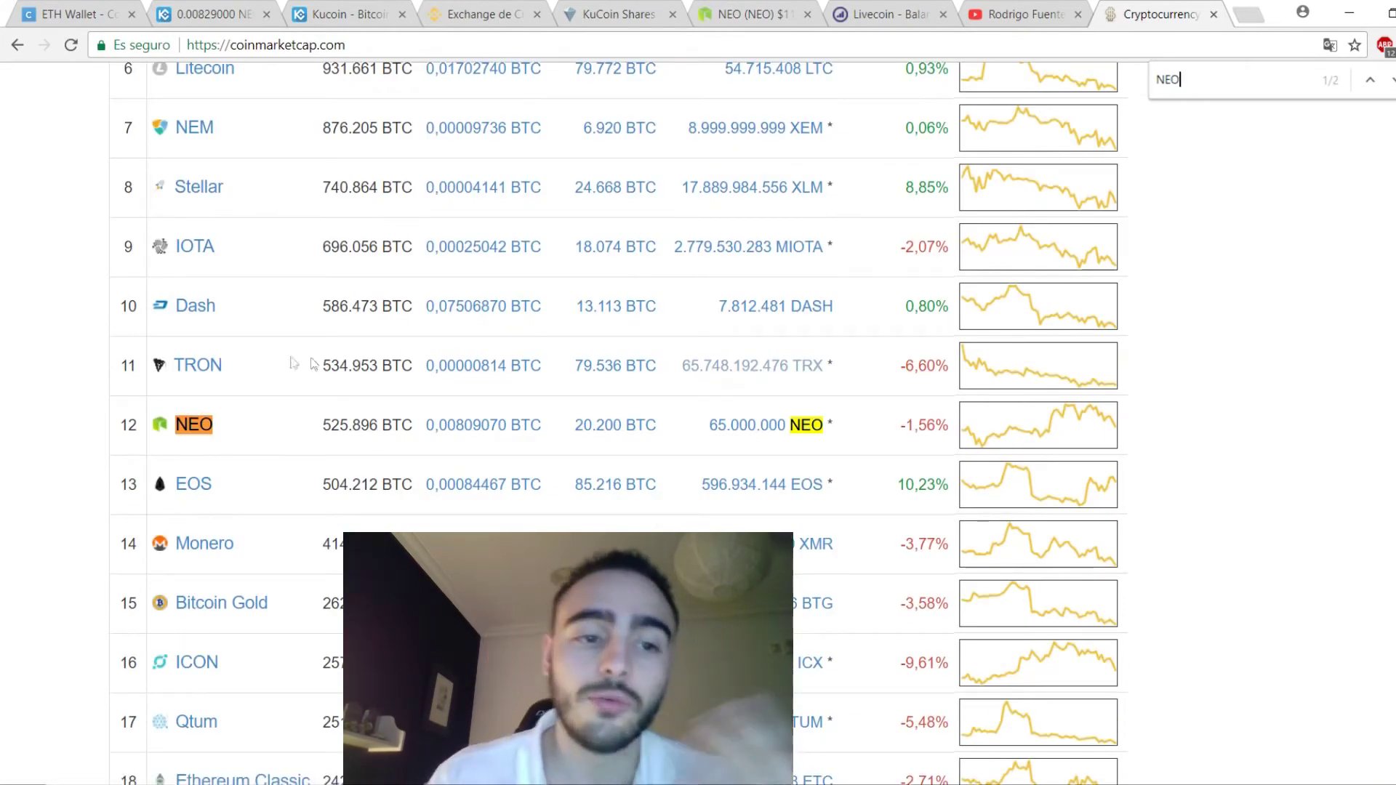
{"action": "scroll", "coordinate": [75, 299], "scroll_direction": "down", "scroll_amount": 3}
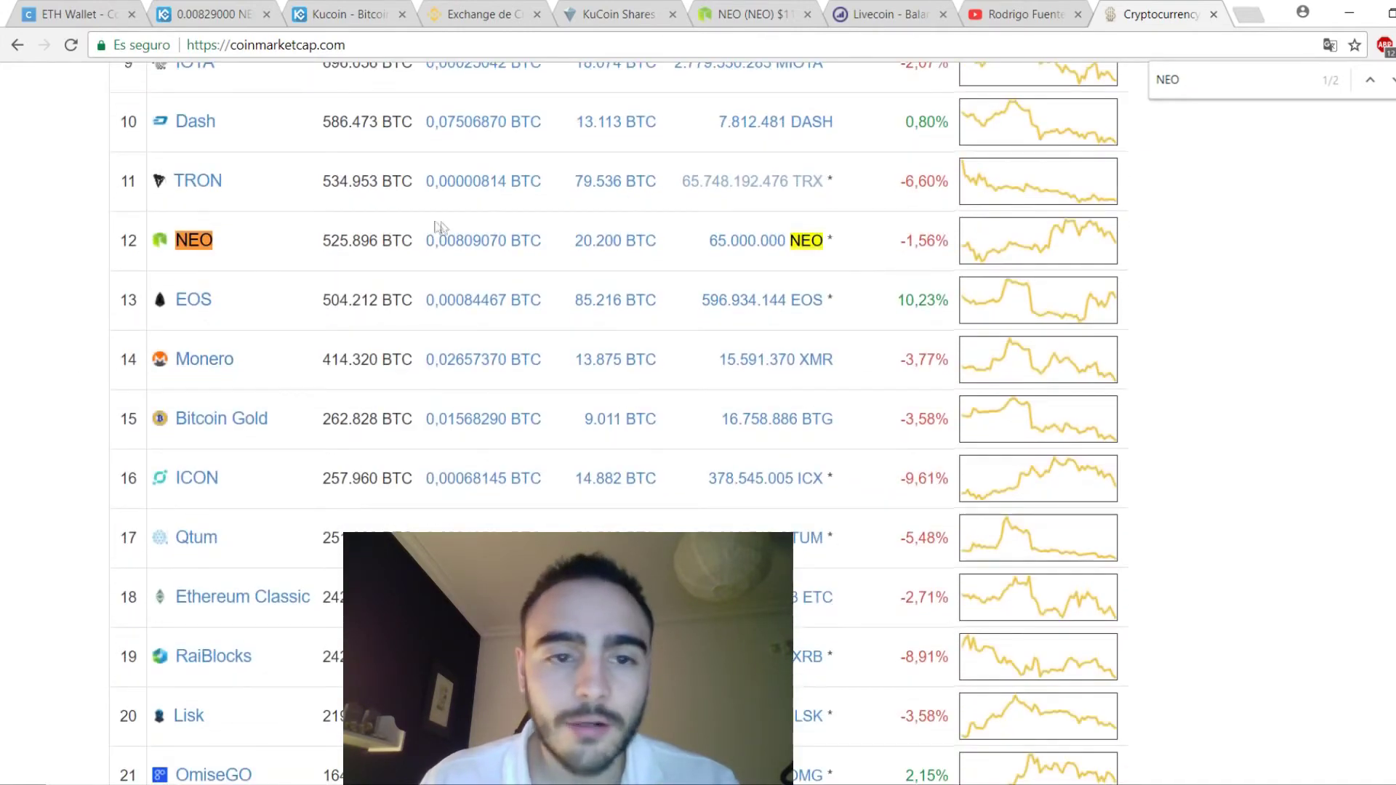
{"action": "left_click", "coordinate": [469, 247]}
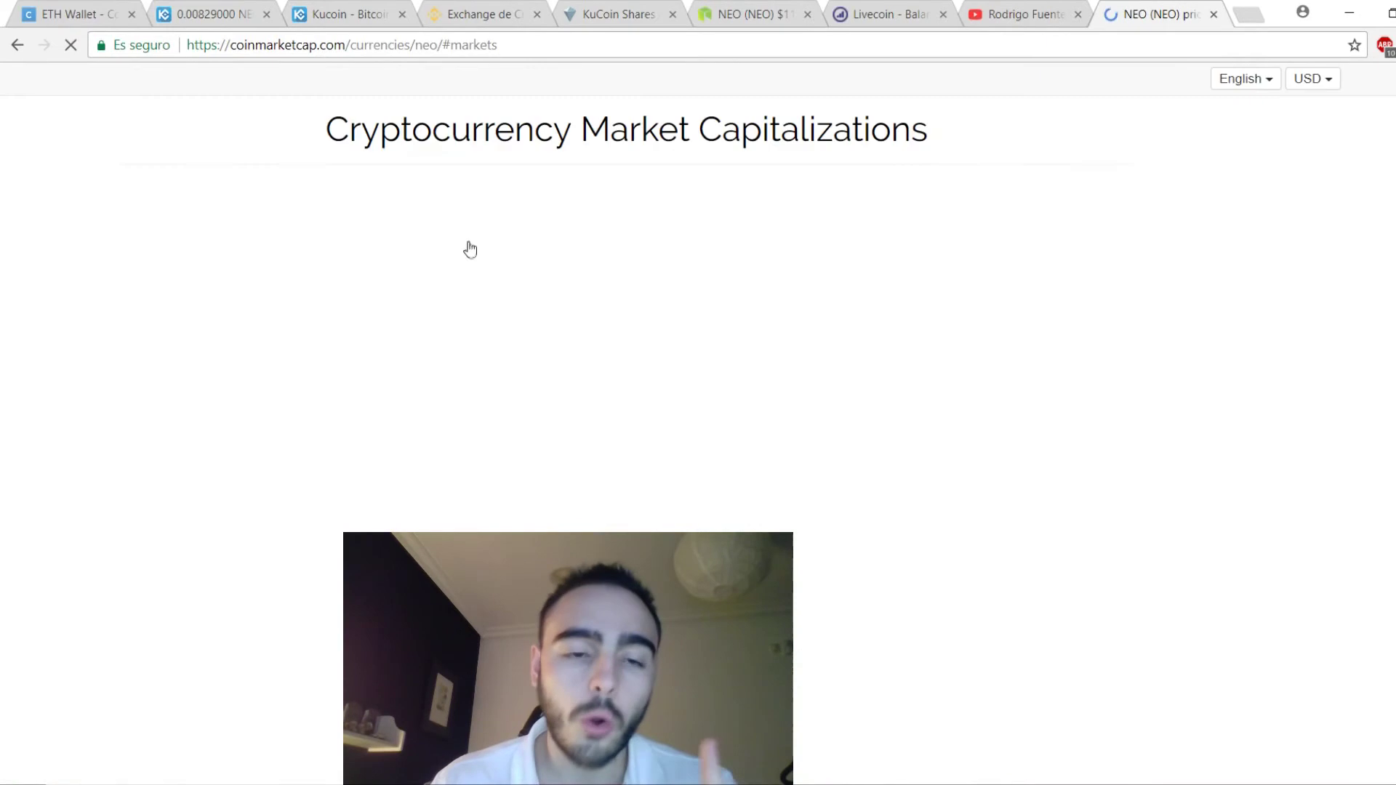
Search CoinMarketCap's NEO markets table for 'Kucoin' to locate its pairs
{"action": "scroll", "coordinate": [446, 268], "scroll_direction": "down", "scroll_amount": 2}
{"action": "scroll", "coordinate": [445, 269], "scroll_direction": "up", "scroll_amount": 2}
{"action": "key", "text": "ctrl+f"}
{"action": "type", "text": "Kucoin"}
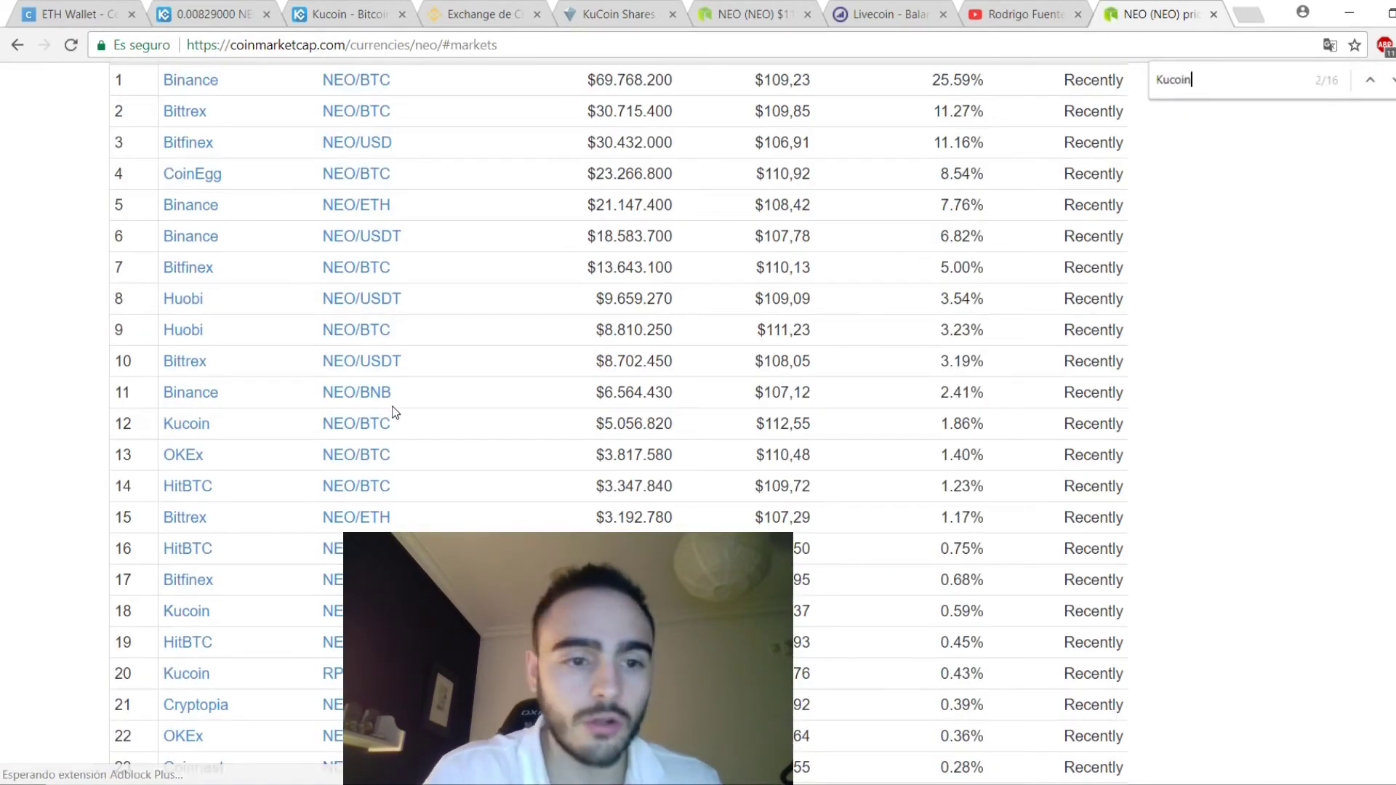
{"action": "key", "text": "Return"}
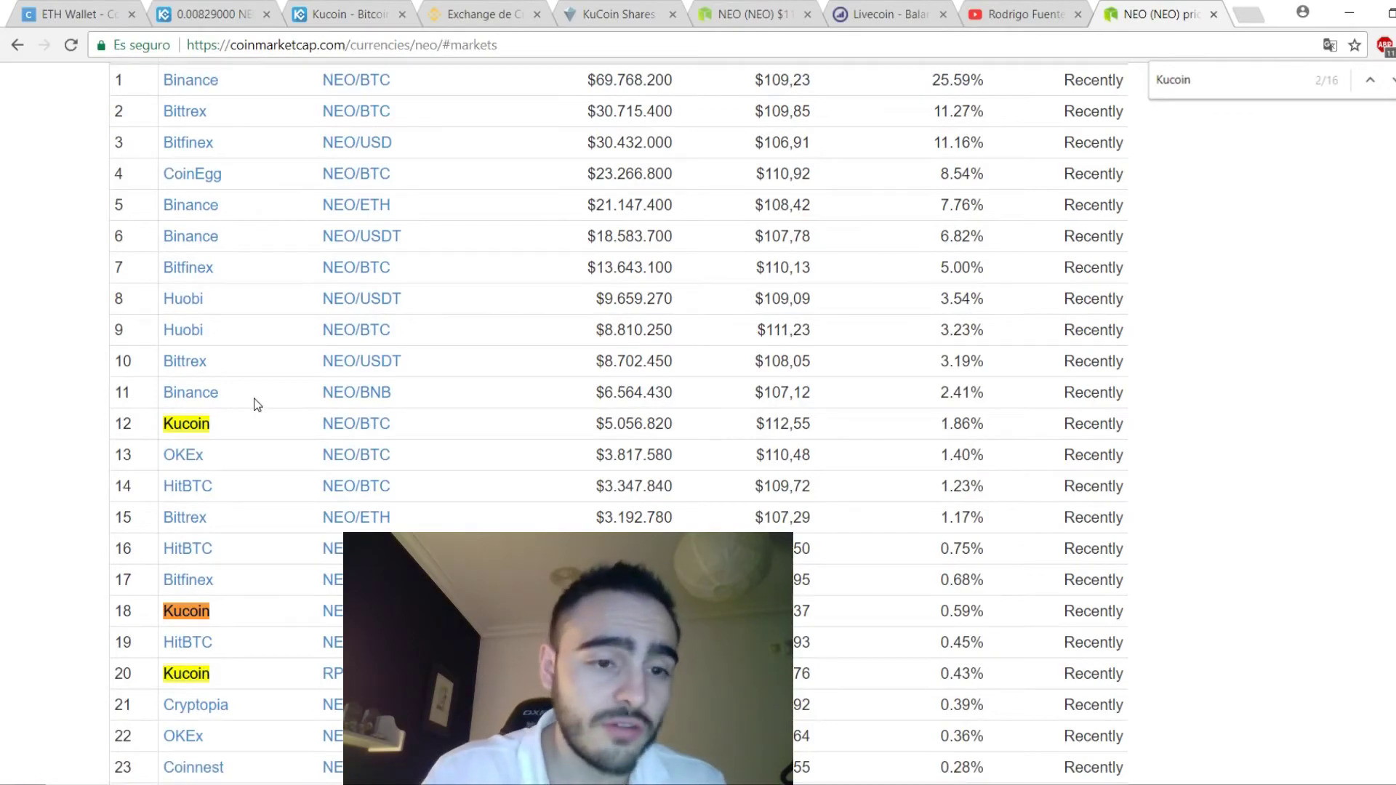
Review the Kucoin matches such as GAS/NEO and QTUM/NEO, then close the tab
{"action": "scroll", "coordinate": [256, 402], "scroll_direction": "down", "scroll_amount": 5}
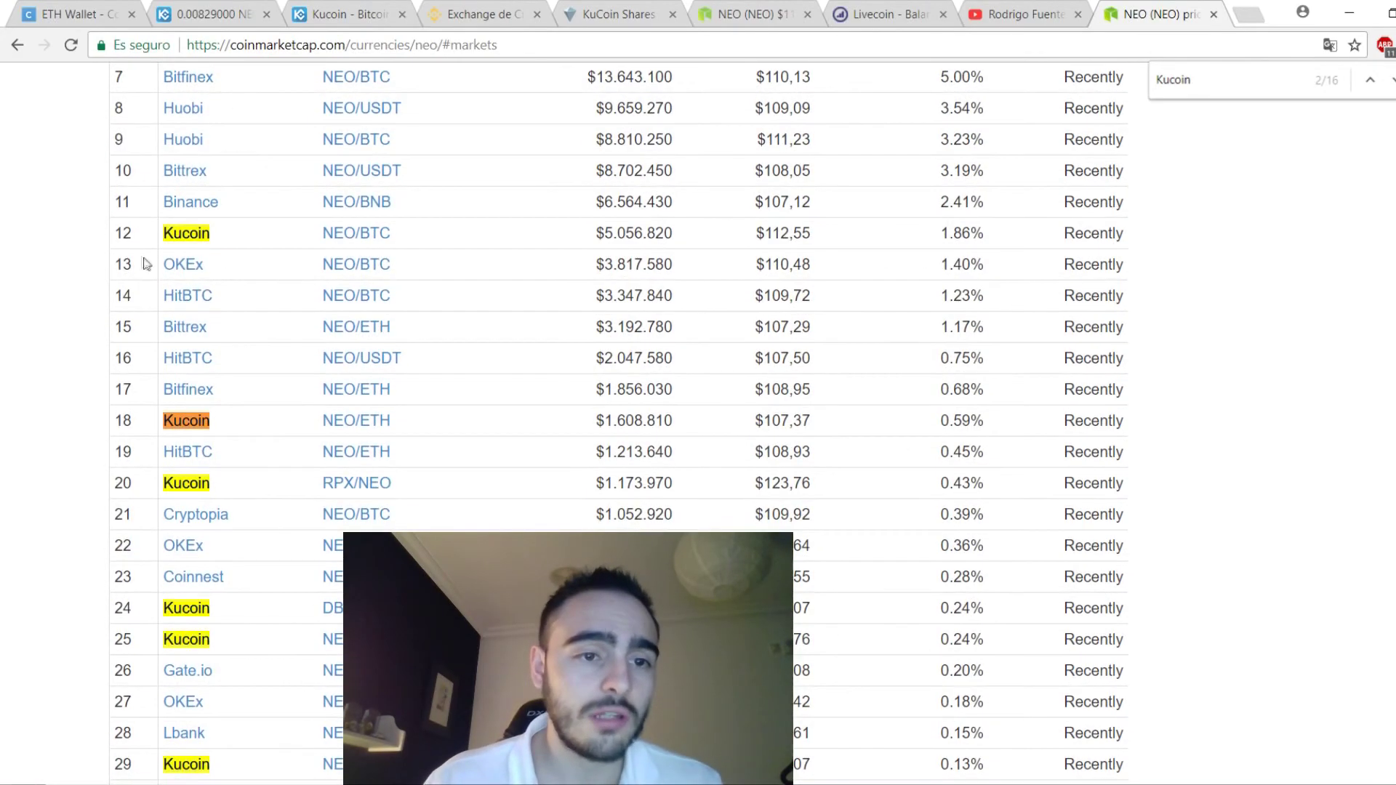
{"action": "scroll", "coordinate": [274, 386], "scroll_direction": "down", "scroll_amount": 10}
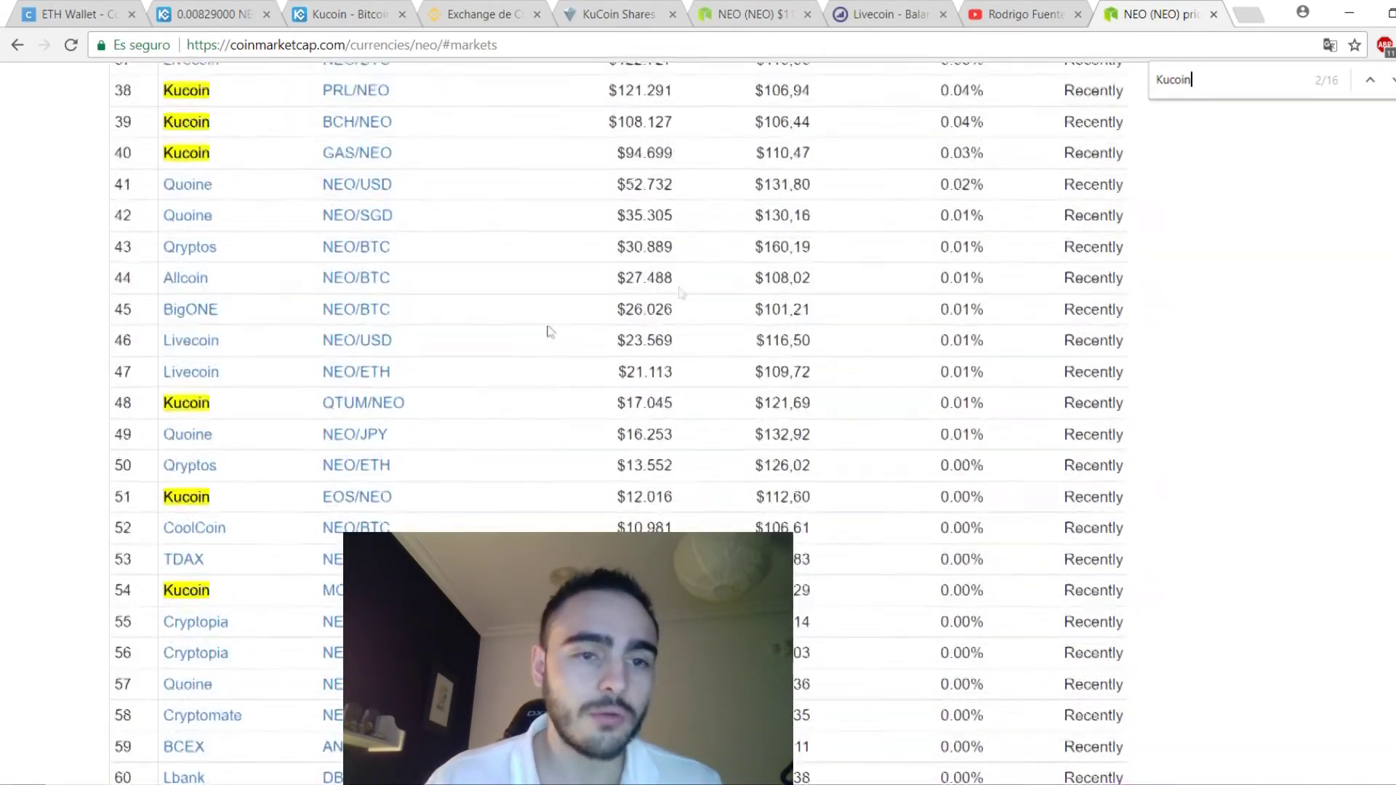
{"action": "key", "text": "ctrl+w"}
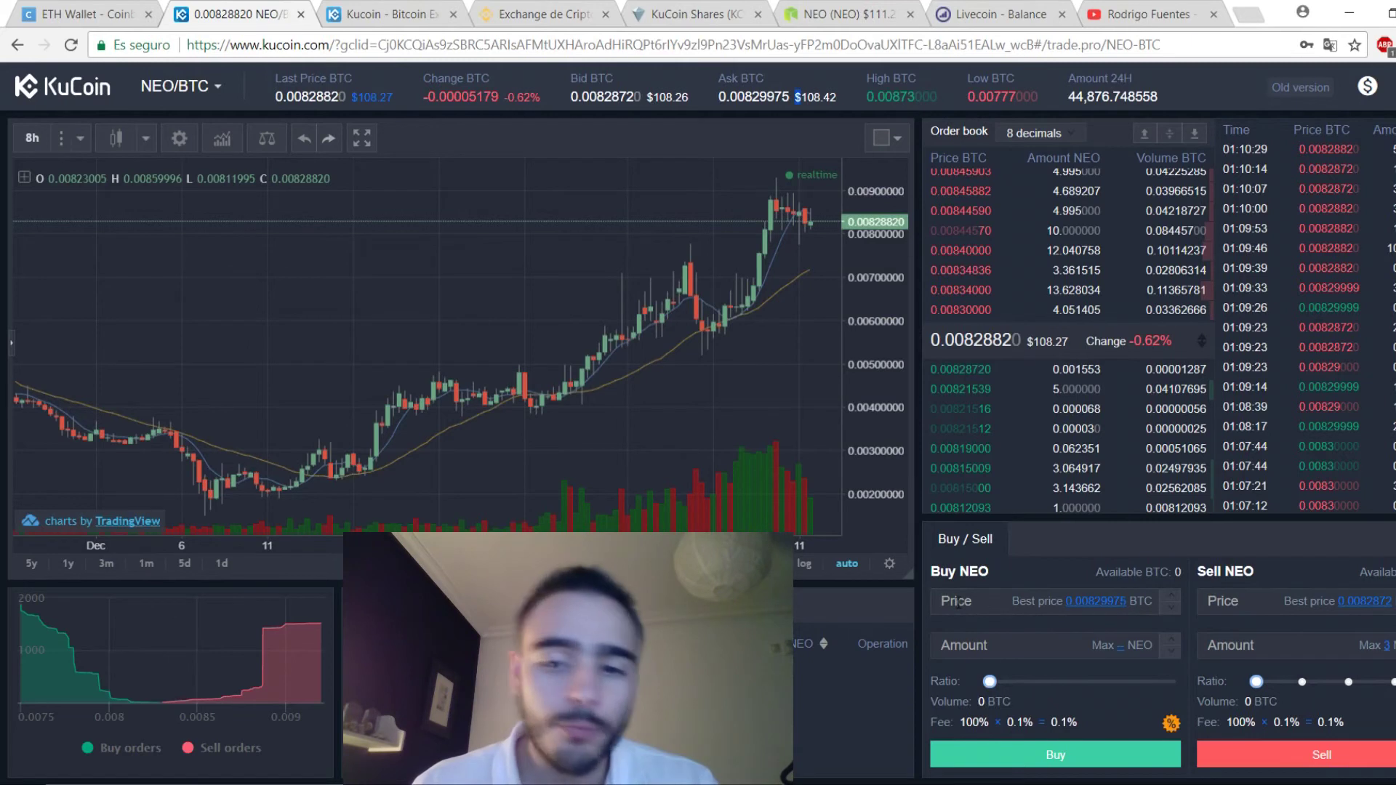
Fill the buy price 0.00829974 and sell price 0.00829954 from the Best price links
{"action": "left_click", "coordinate": [1081, 603]}
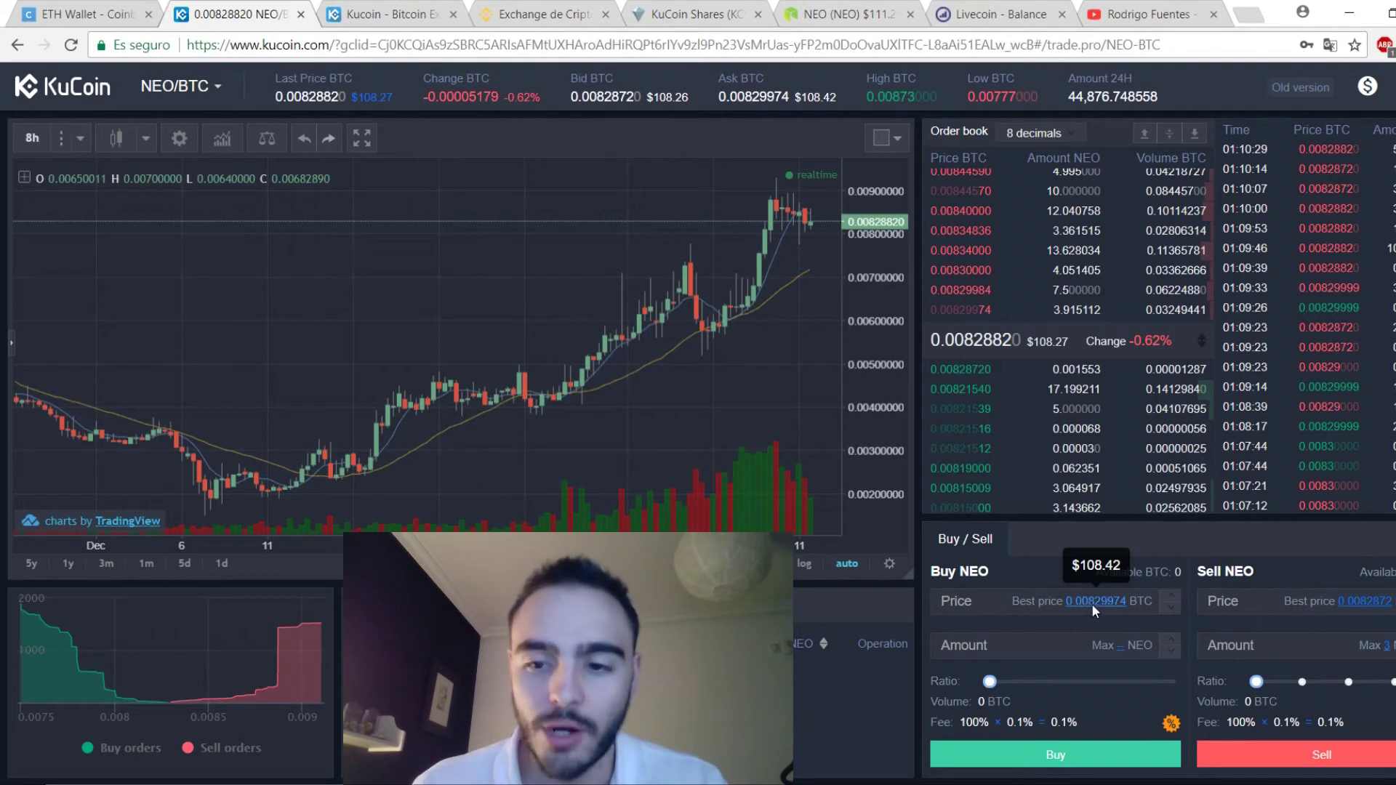
{"action": "left_click", "coordinate": [1092, 604]}
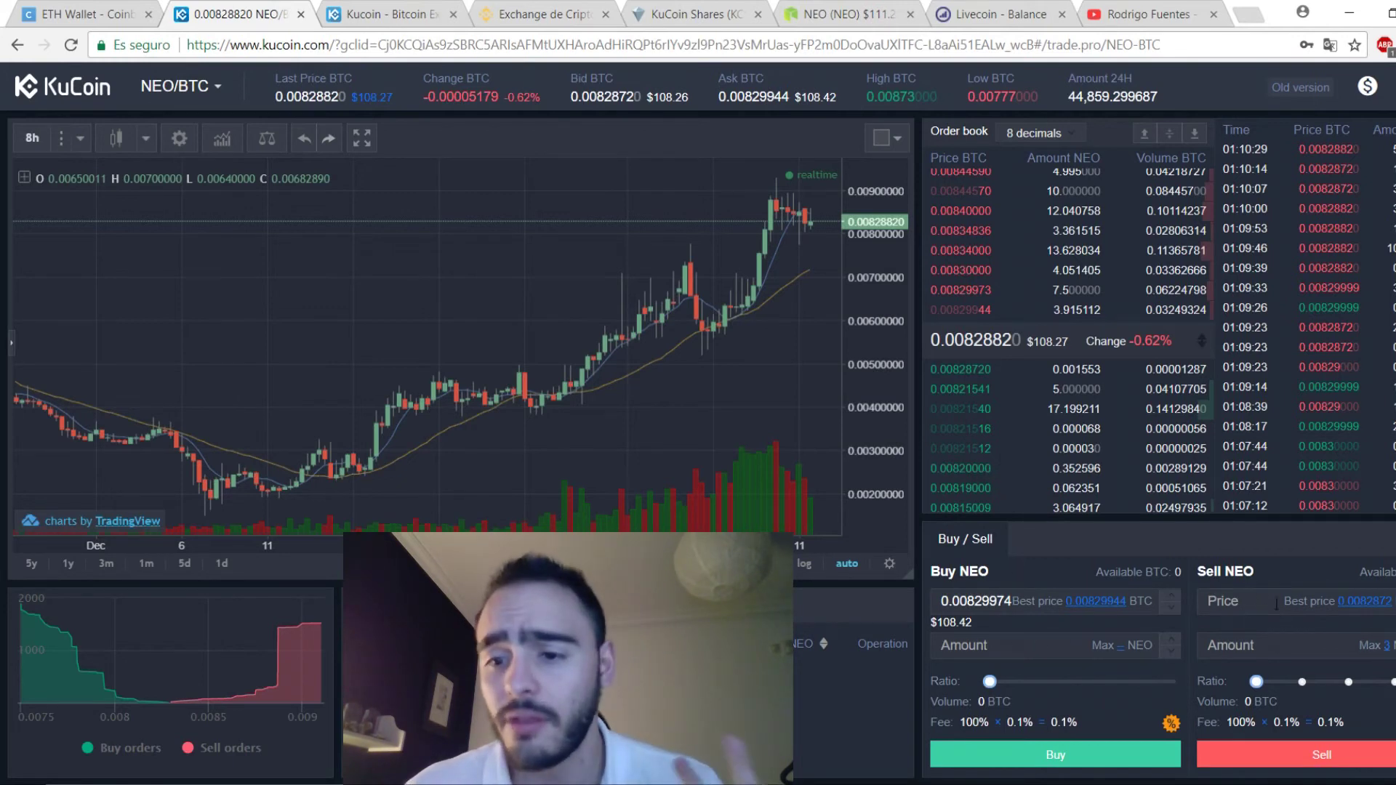
{"action": "left_click", "coordinate": [1377, 609]}
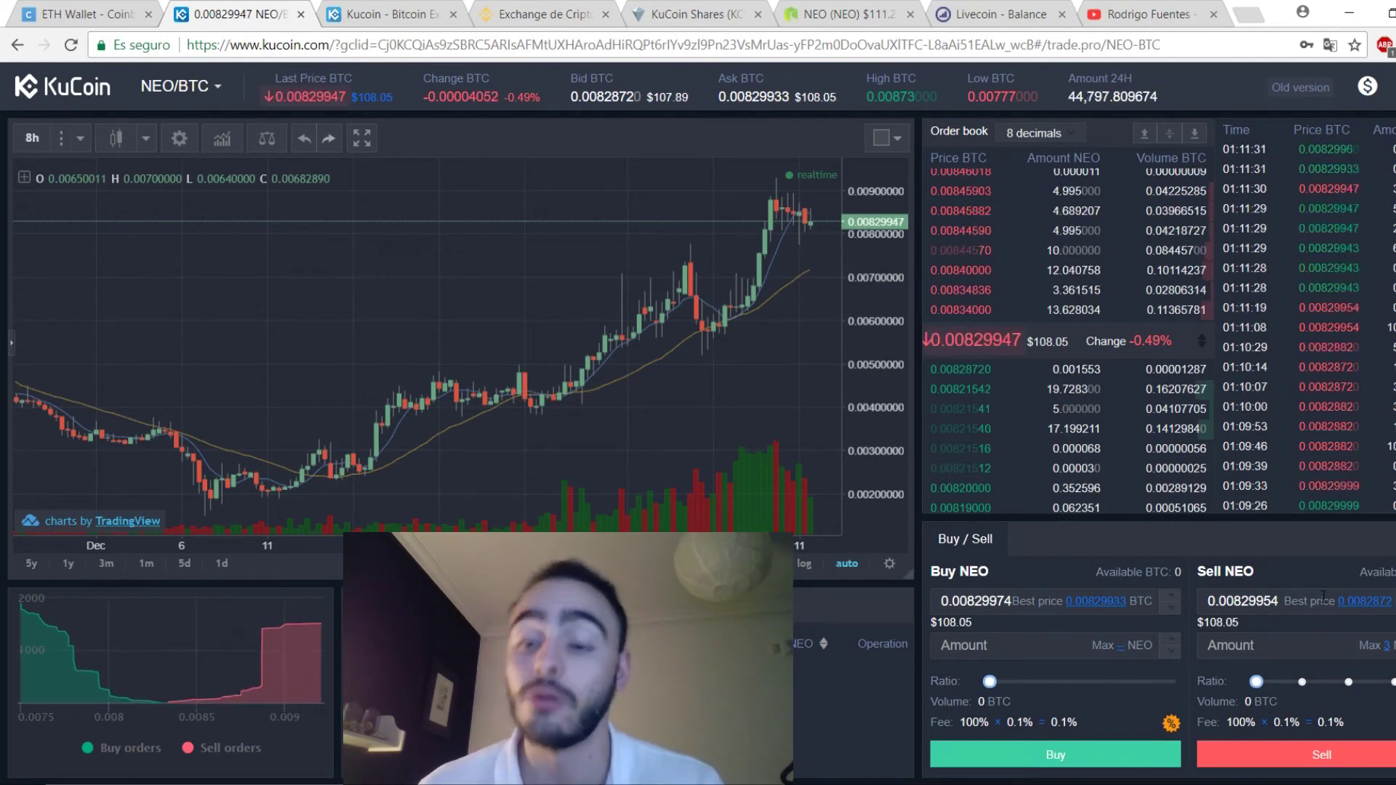
Edit the Buy NEO price digits down from 0.00829974 to 0.00709974 BTC, about $92.43
{"action": "left_click", "coordinate": [1015, 649]}
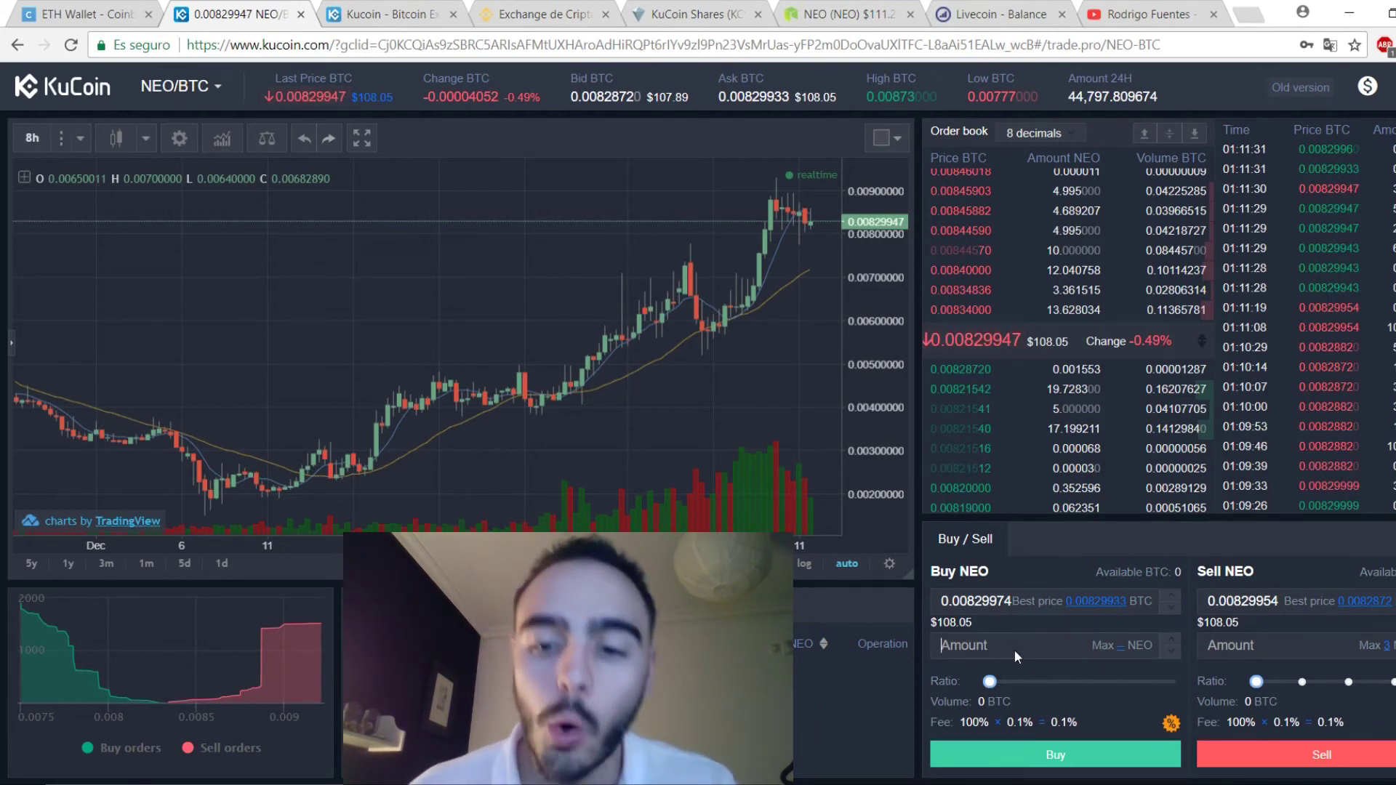
{"action": "left_click", "coordinate": [1229, 646]}
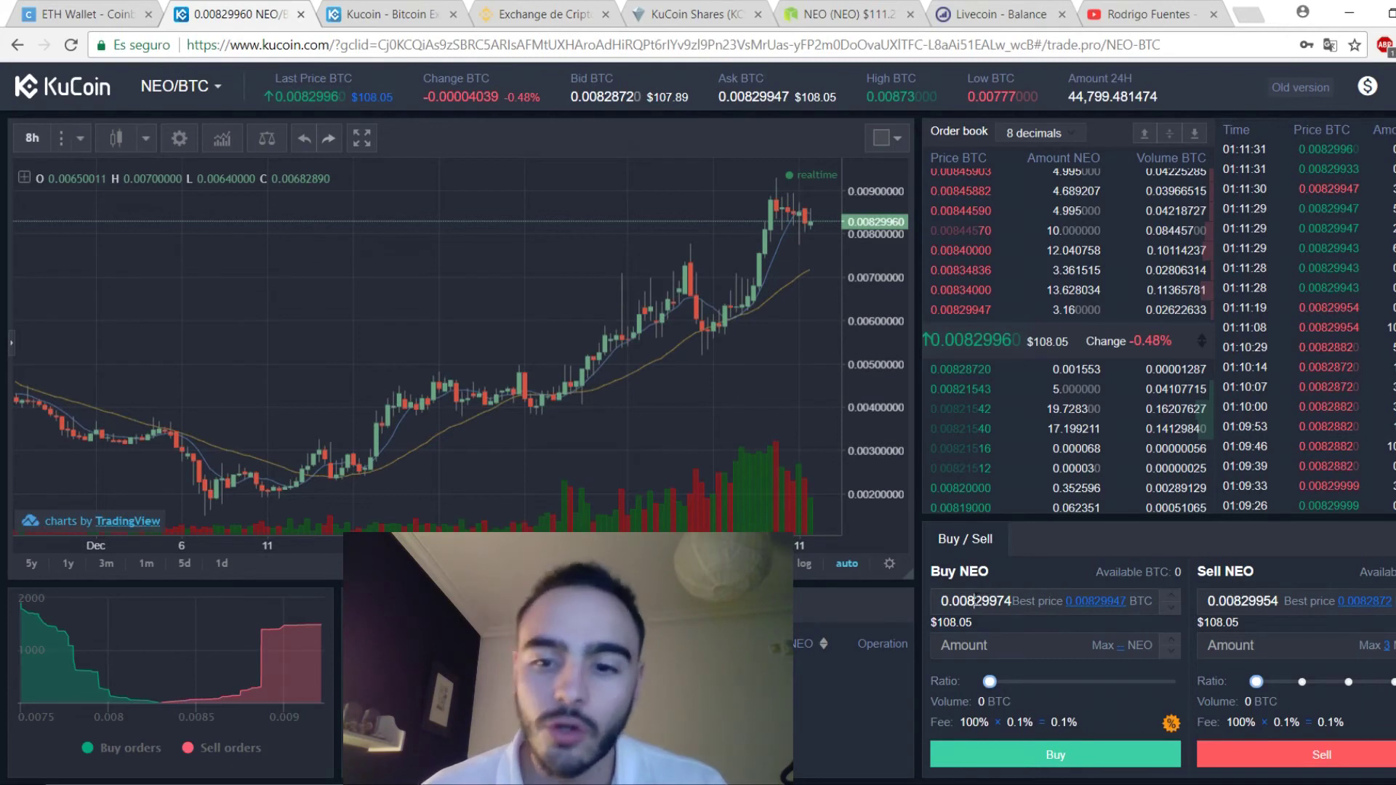
{"action": "left_click_drag", "start_coordinate": [975, 601], "coordinate": [1013, 600]}
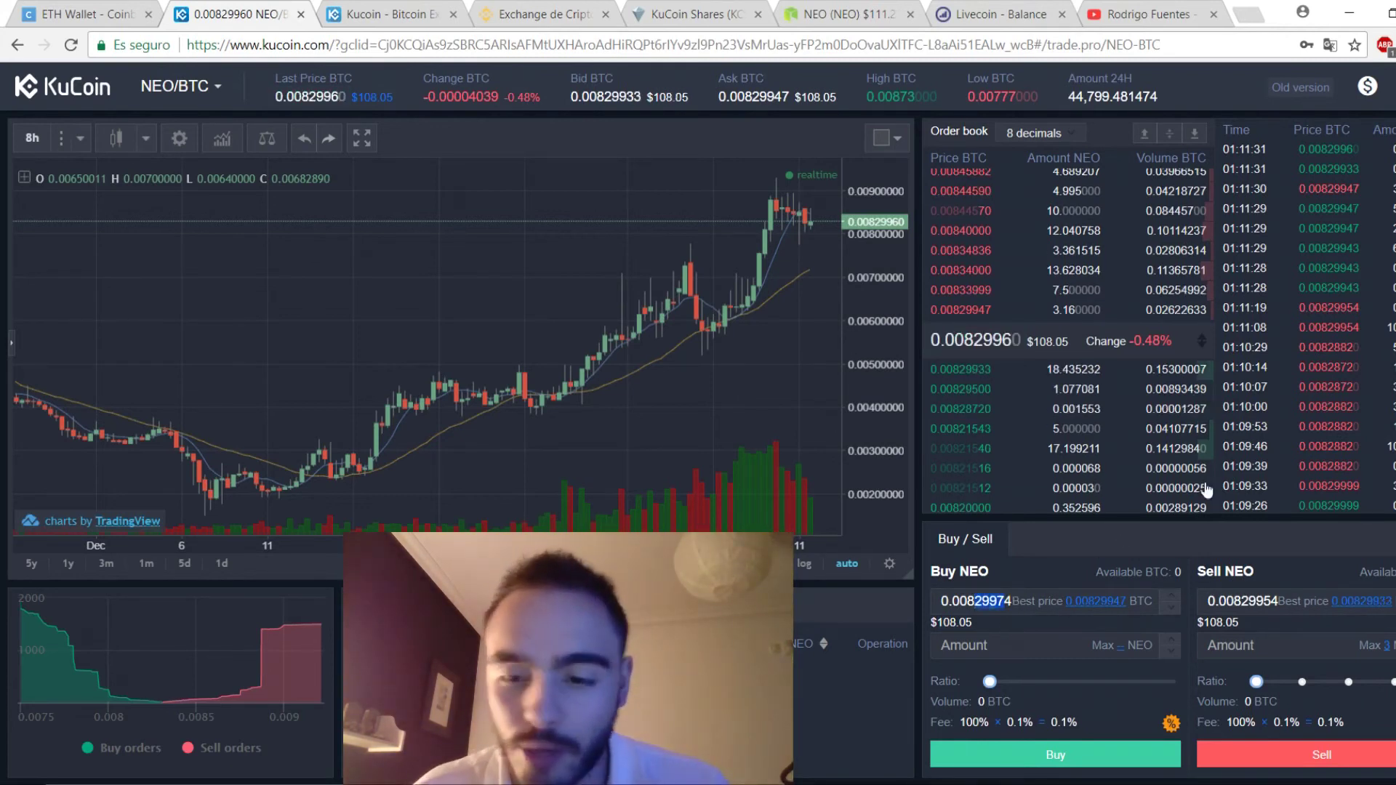
{"action": "key", "text": "Left"}
{"action": "key", "text": "Right"}
{"action": "key", "text": "BackSpace"}
{"action": "type", "text": "0"}
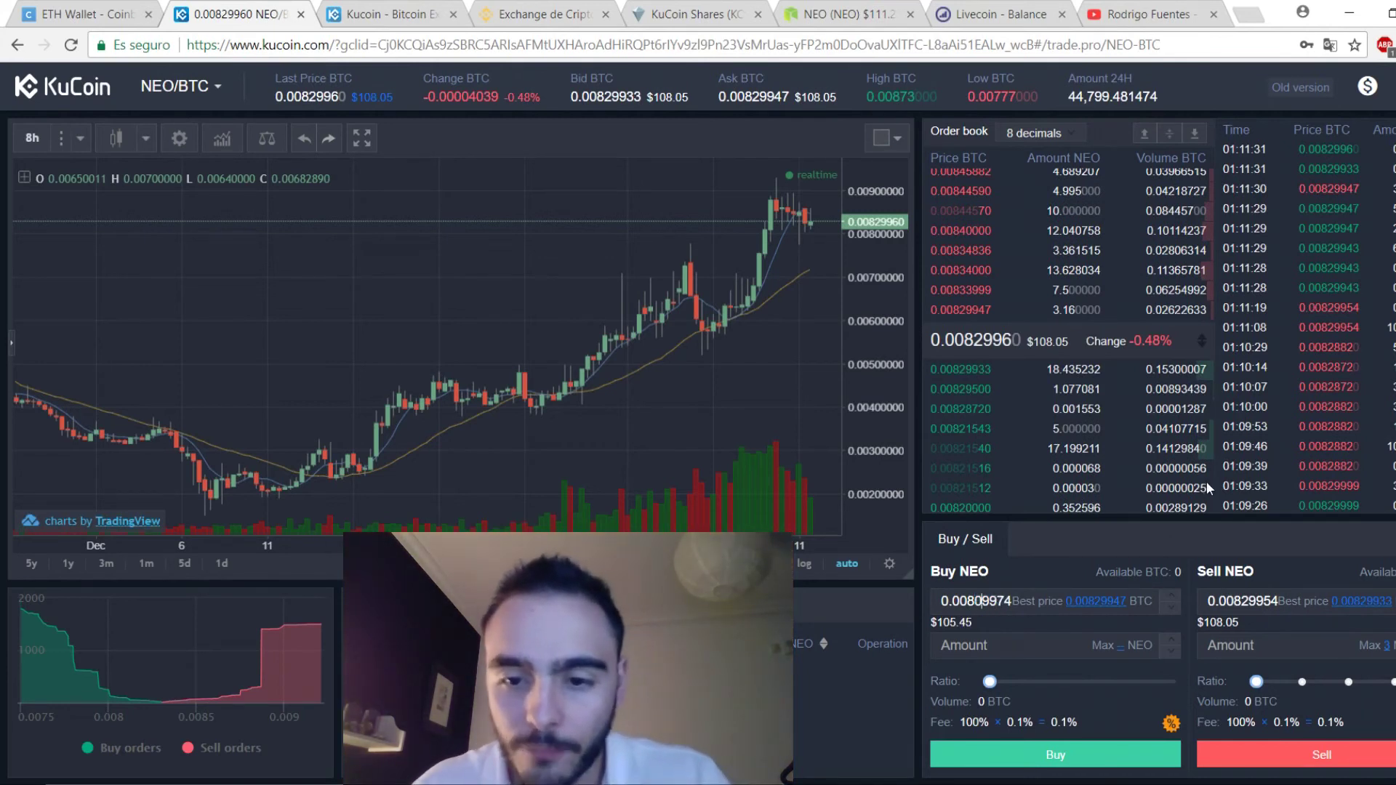
{"action": "key", "text": "BackSpace"}
{"action": "key", "text": "BackSpace"}
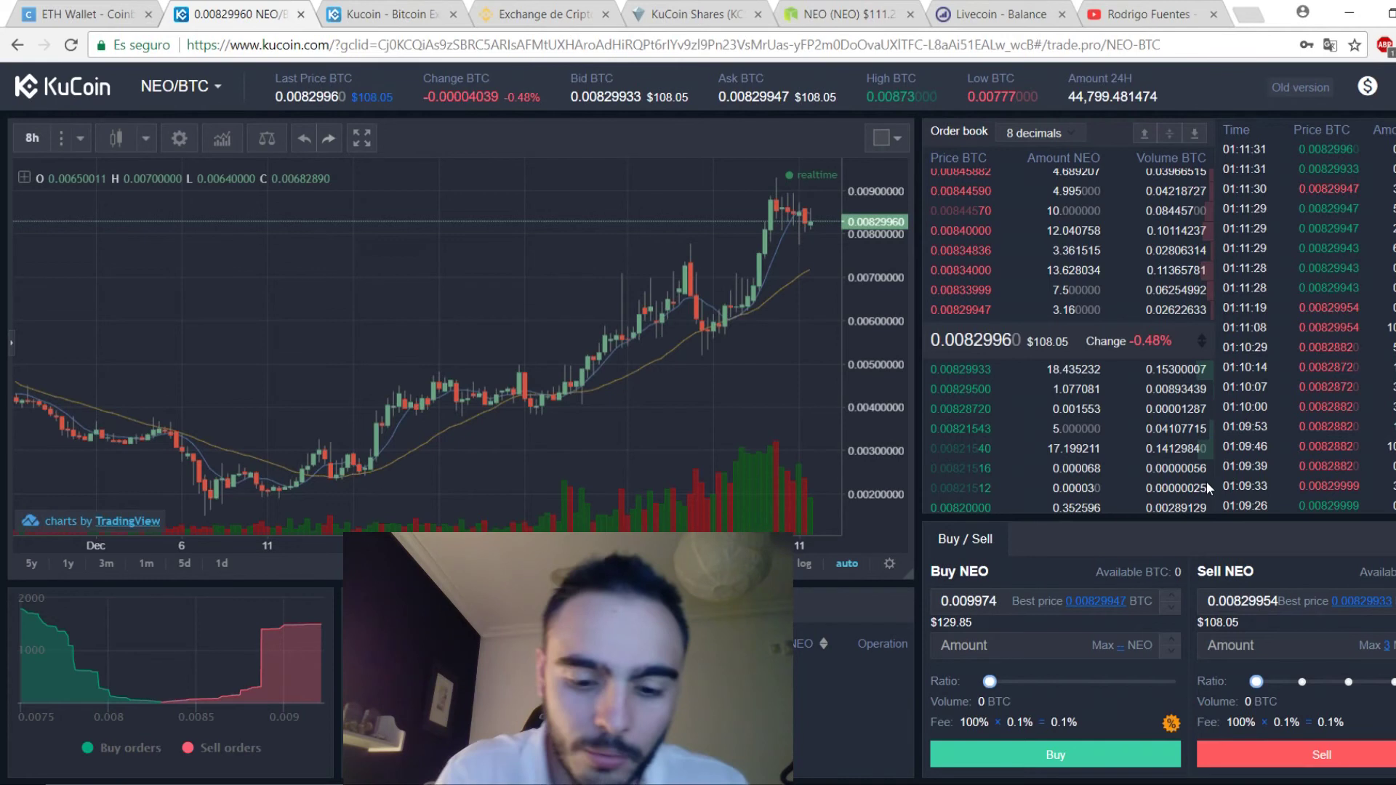
{"action": "type", "text": "70"}
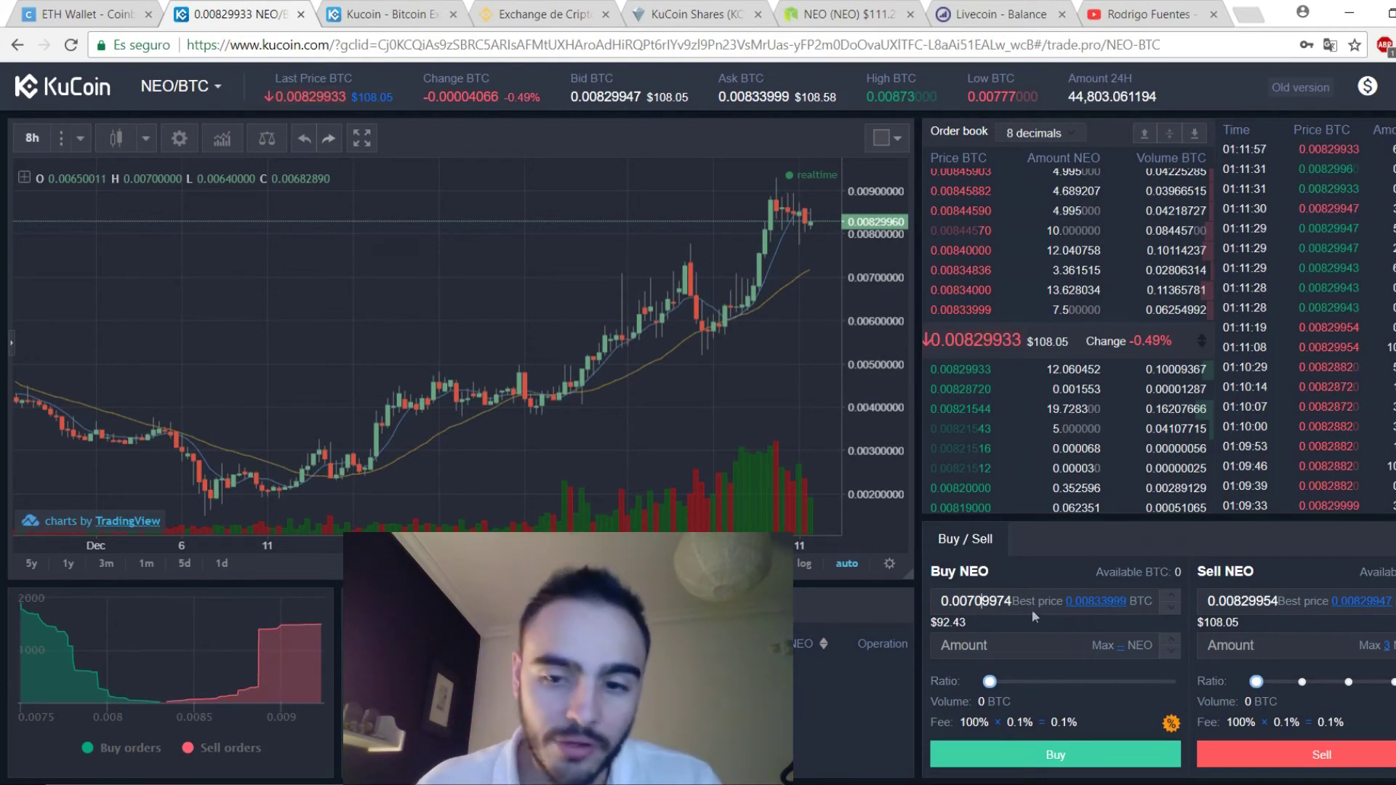
Select the 070 digits of the buy price, then move to the empty Buy Amount field
{"action": "left_click_drag", "start_coordinate": [961, 603], "coordinate": [982, 603]}
{"action": "left_click", "coordinate": [1004, 602]}
{"action": "left_click", "coordinate": [1004, 645]}
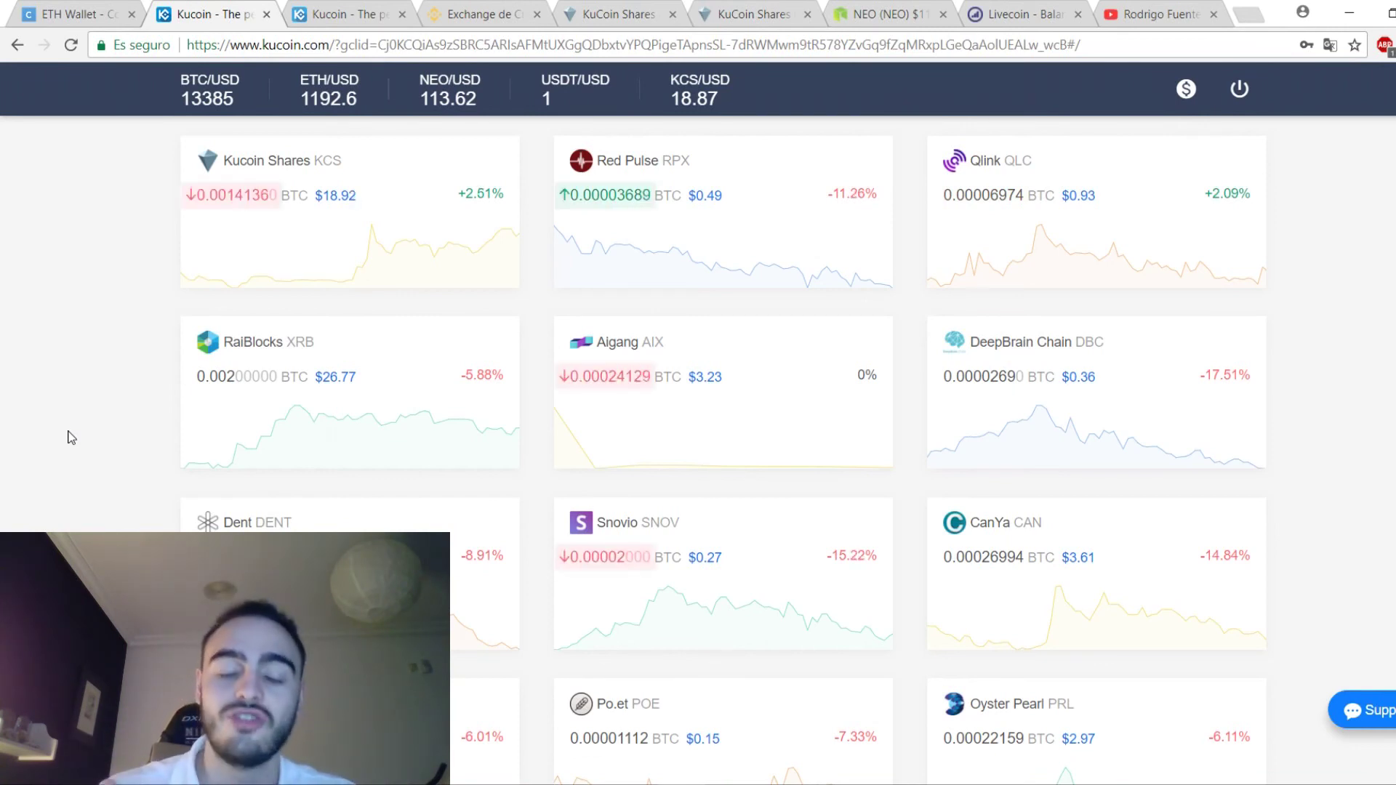
{"action": "scroll", "coordinate": [983, 459], "scroll_direction": "up", "scroll_amount": 8}
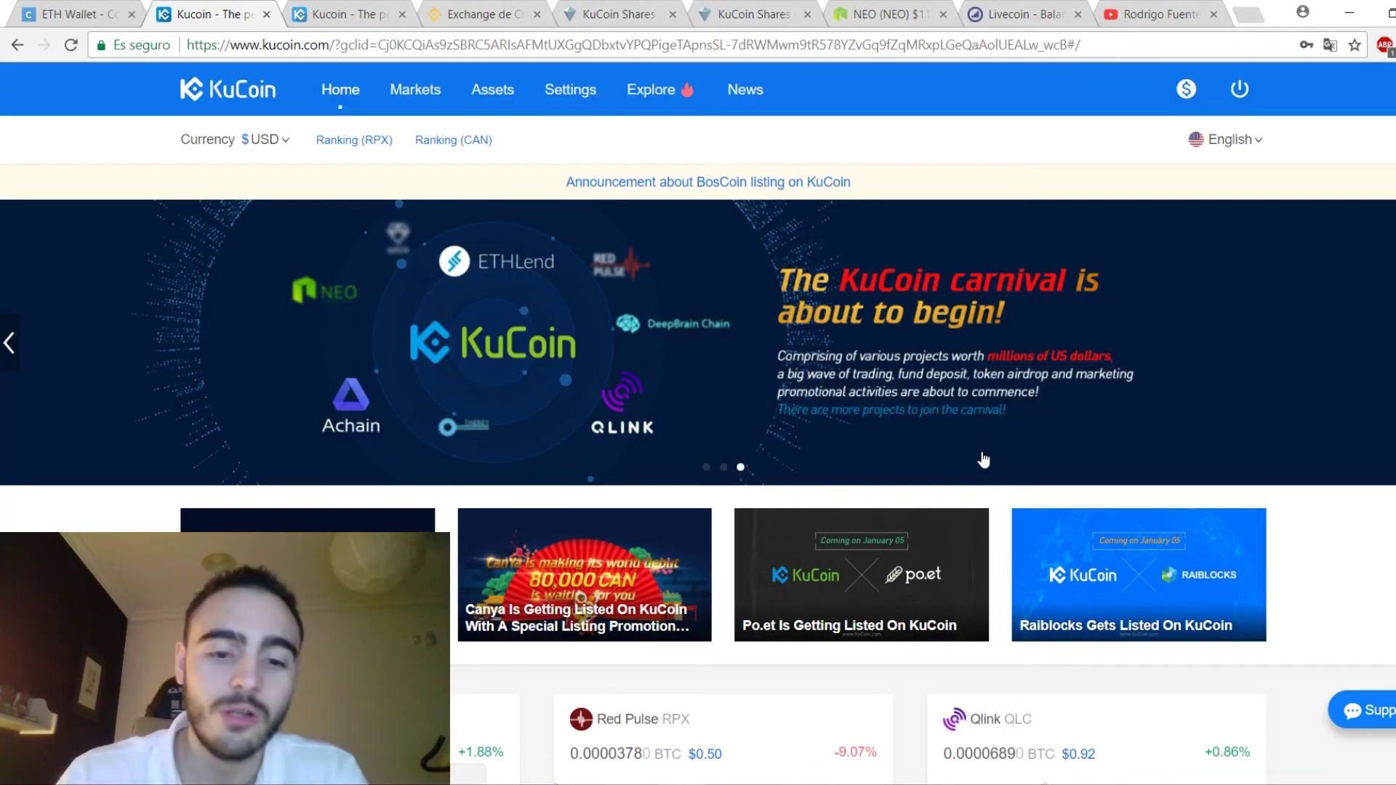